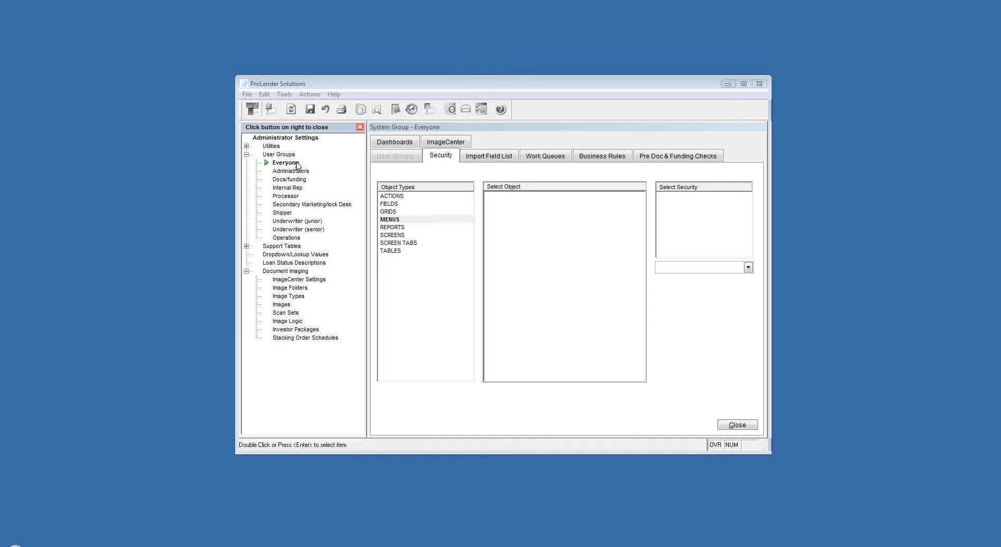
{"action": "left_click", "coordinate": [286, 162]}
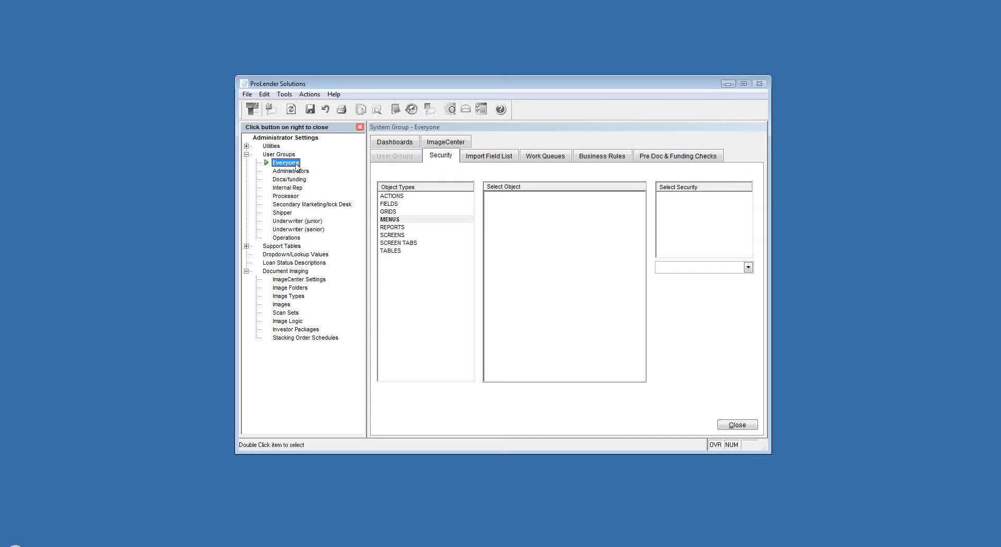
{"action": "left_click", "coordinate": [293, 172]}
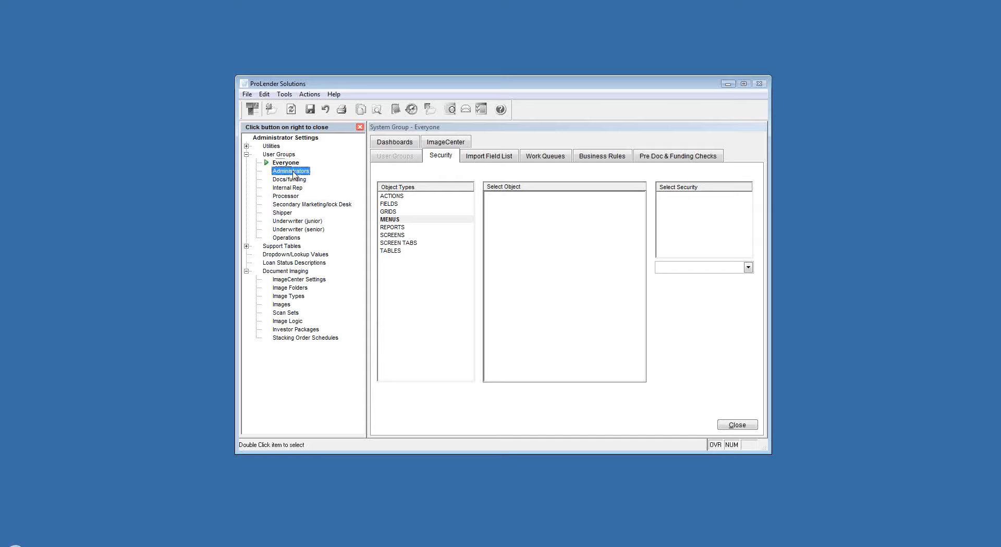
{"action": "left_click", "coordinate": [280, 239]}
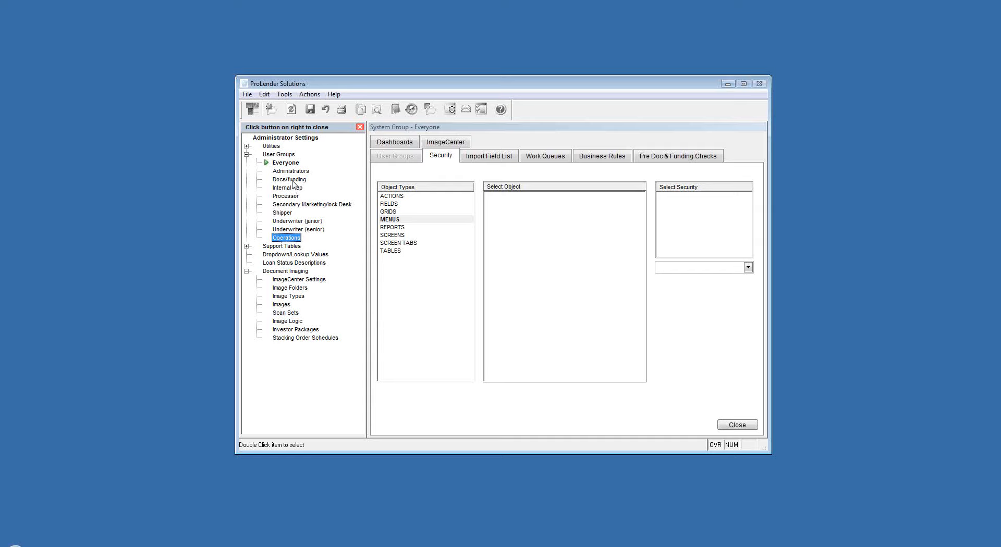
{"action": "left_click", "coordinate": [290, 223]}
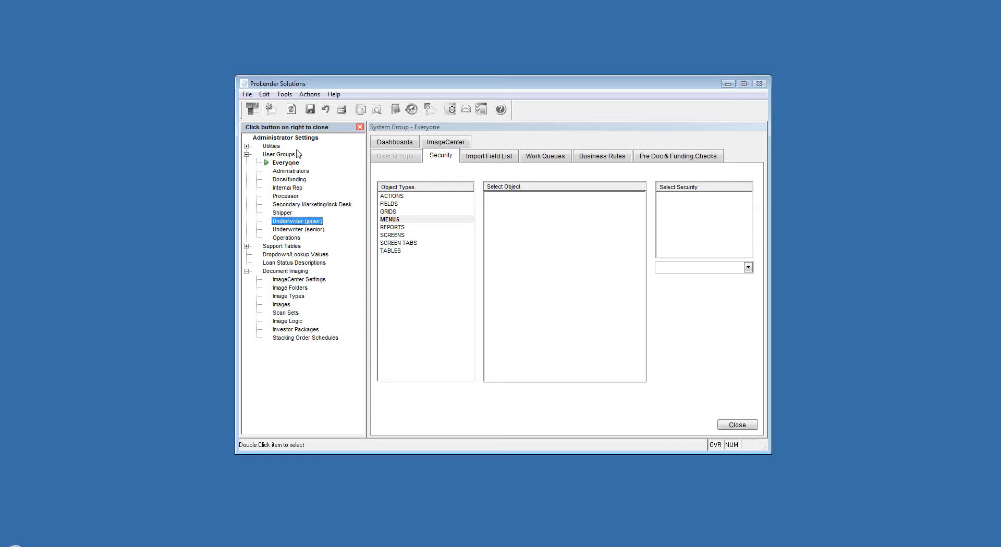
{"action": "left_click", "coordinate": [309, 95]}
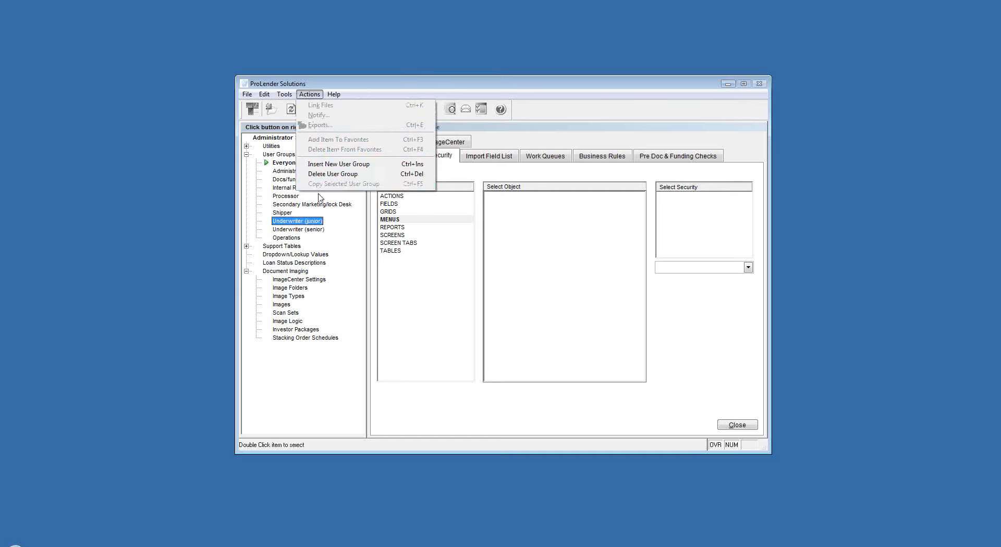
- Open the Processor user group and review the group actions available for it and its description
{"action": "left_click", "coordinate": [279, 196]}
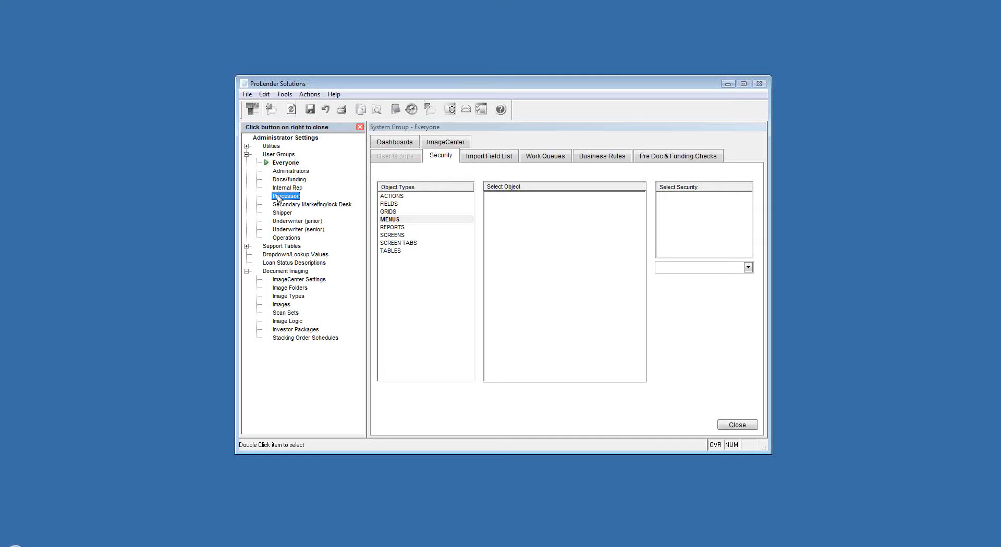
{"action": "double_click", "coordinate": [278, 198]}
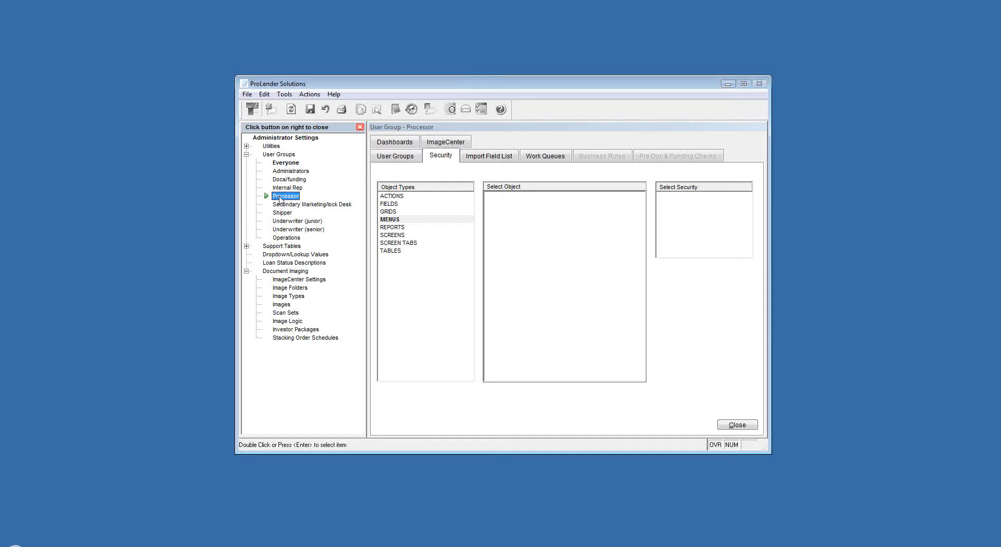
{"action": "left_click", "coordinate": [307, 97]}
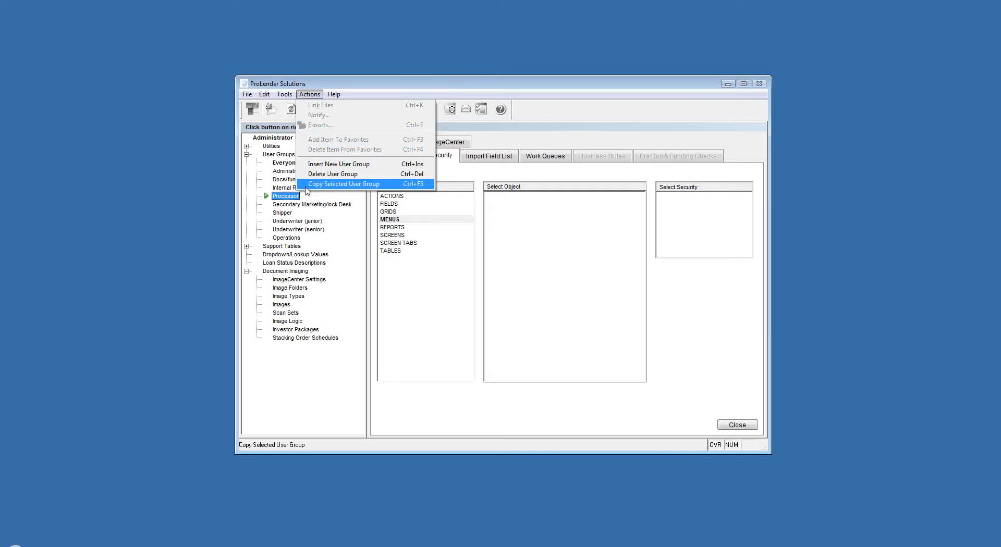
{"action": "left_click", "coordinate": [449, 179]}
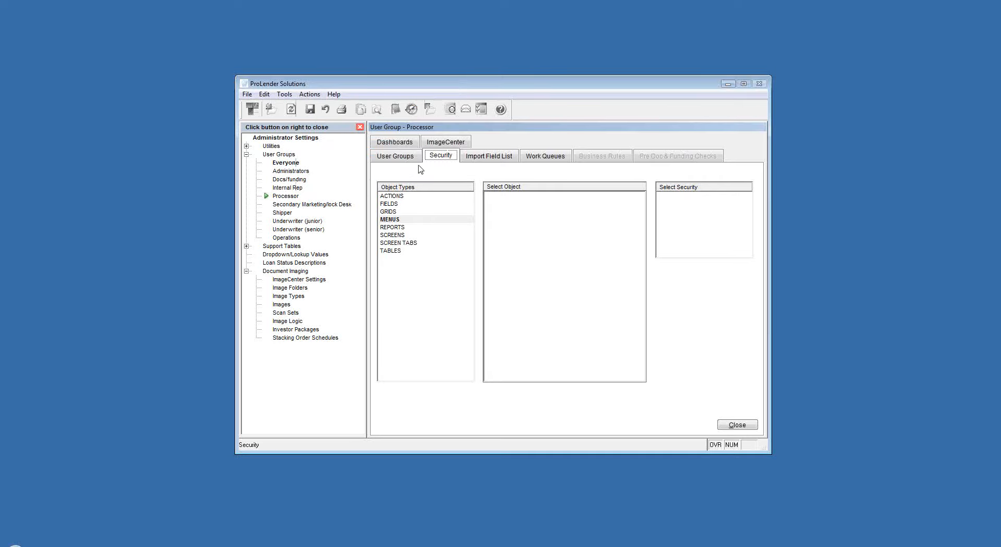
{"action": "left_click", "coordinate": [399, 159]}
{"action": "left_click_drag", "start_coordinate": [469, 172], "coordinate": [426, 173]}
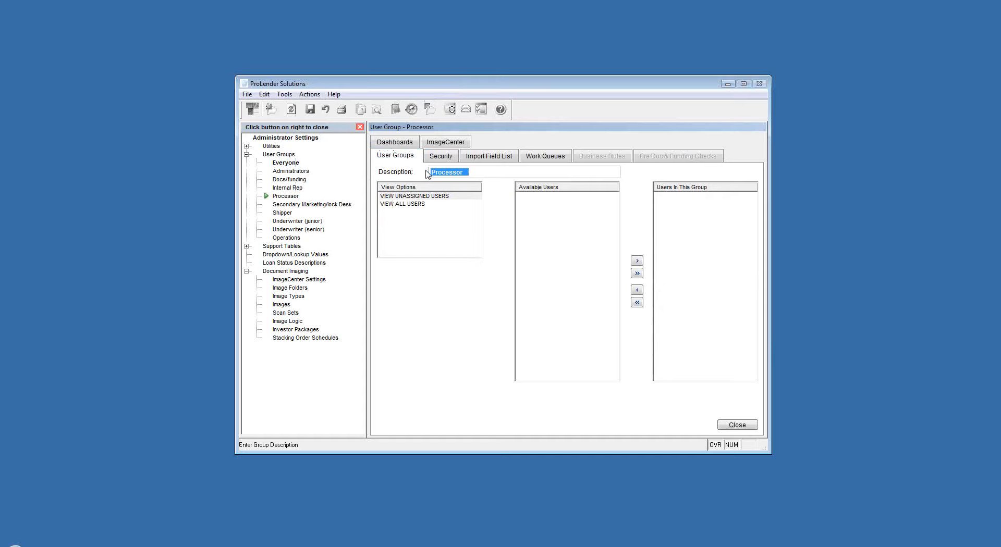
- For the Everyone group, switch the CALCULATE FHA PREMIUMS action under DEPT - GENERAL, LOAN INFORMATION to DISABLED and back to ENABLED
{"action": "left_click", "coordinate": [279, 163]}
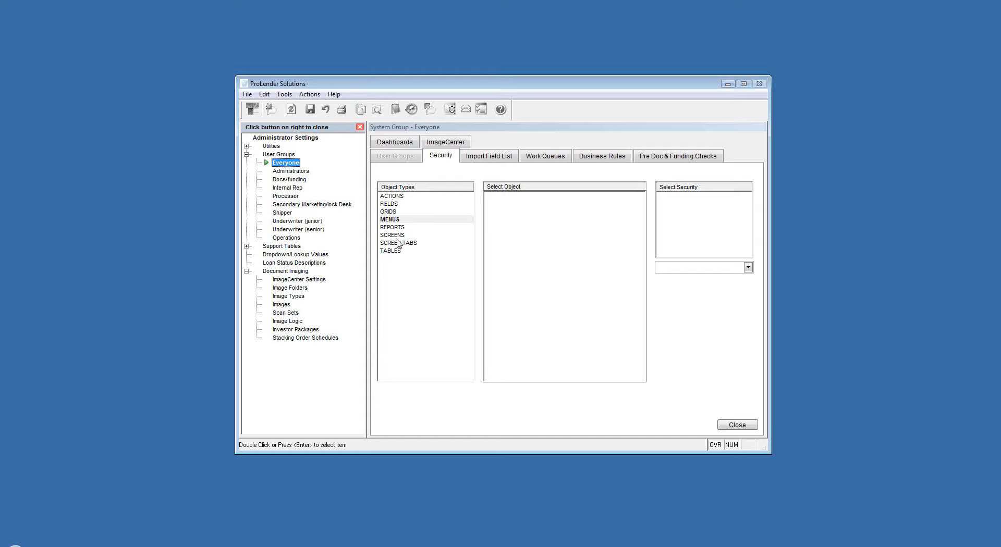
{"action": "left_click", "coordinate": [391, 197]}
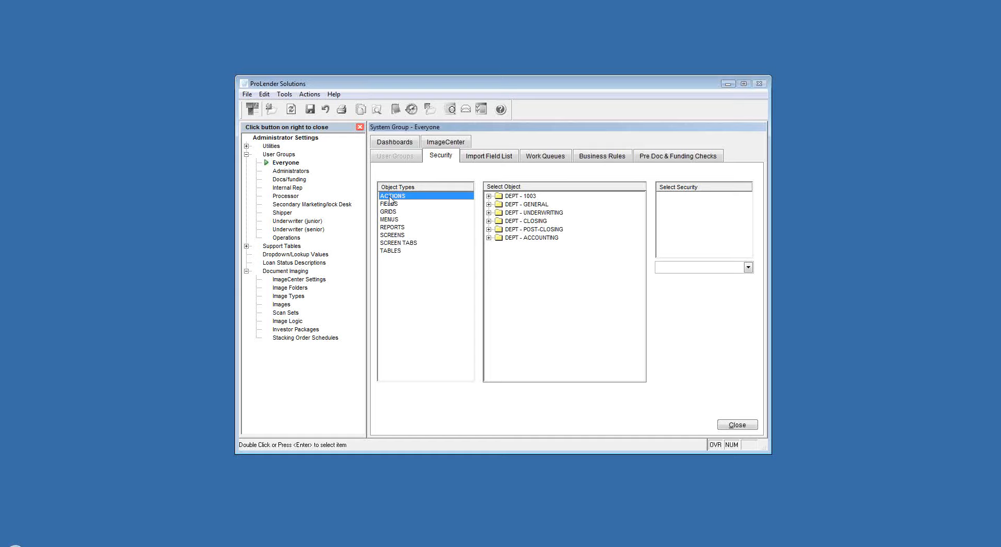
{"action": "left_click", "coordinate": [310, 95]}
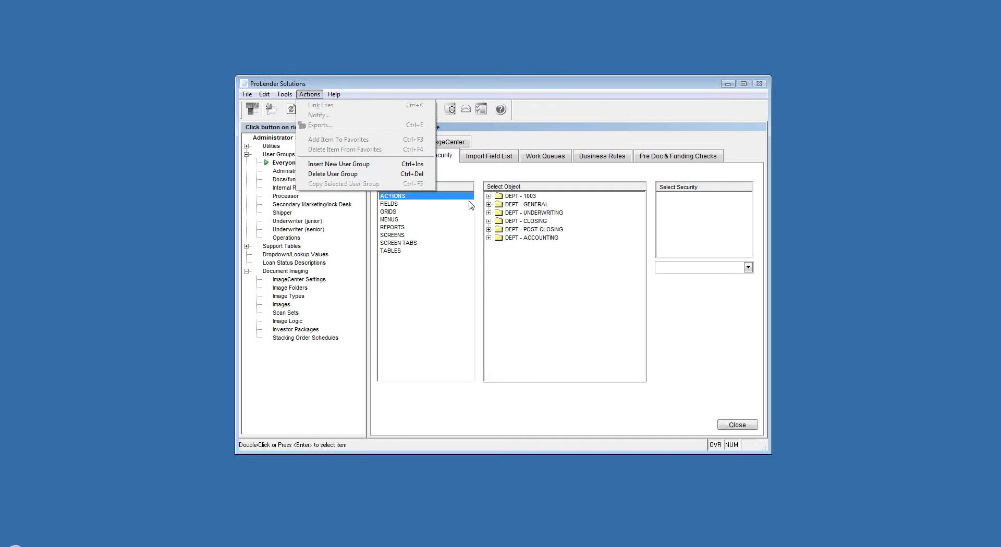
{"action": "left_click", "coordinate": [511, 207]}
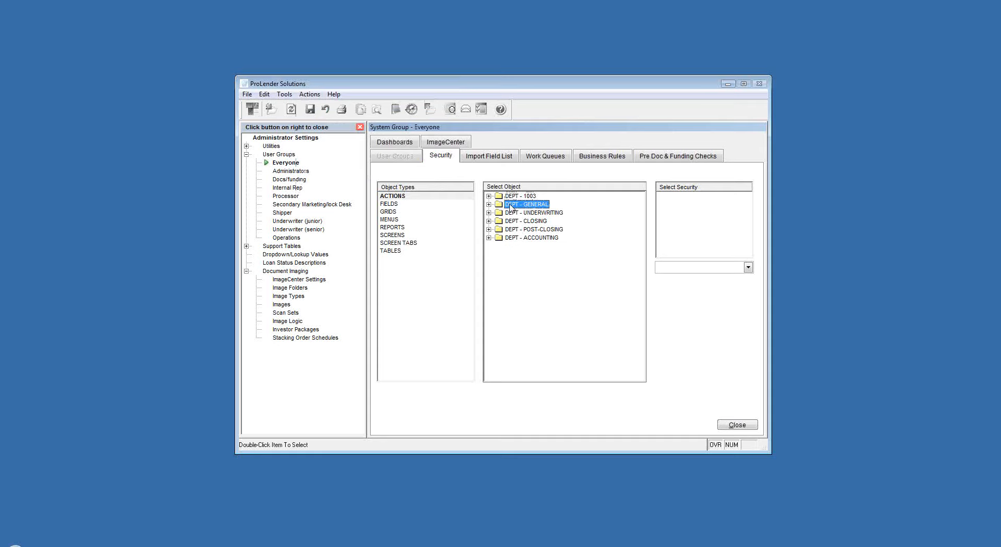
{"action": "double_click", "coordinate": [511, 206]}
{"action": "double_click", "coordinate": [531, 214]}
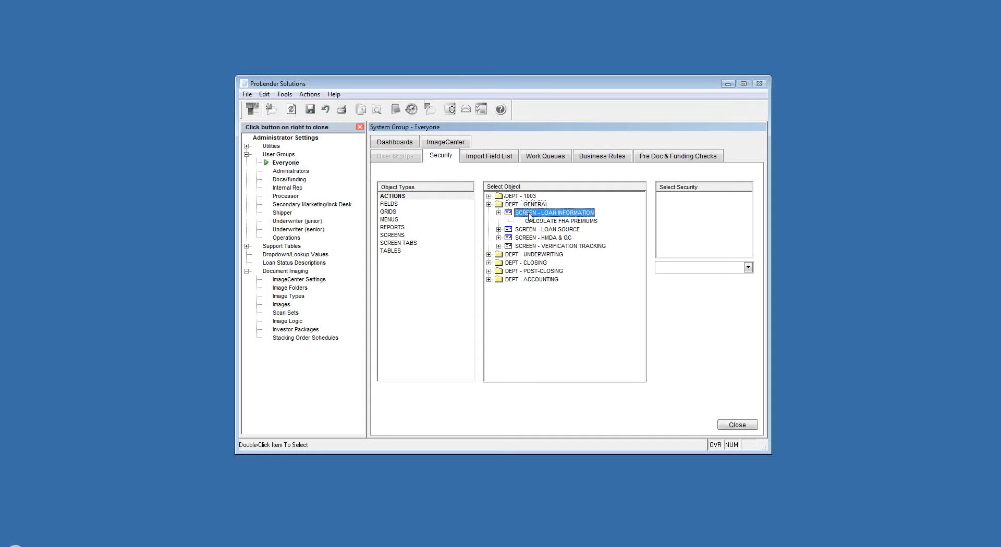
{"action": "double_click", "coordinate": [535, 223]}
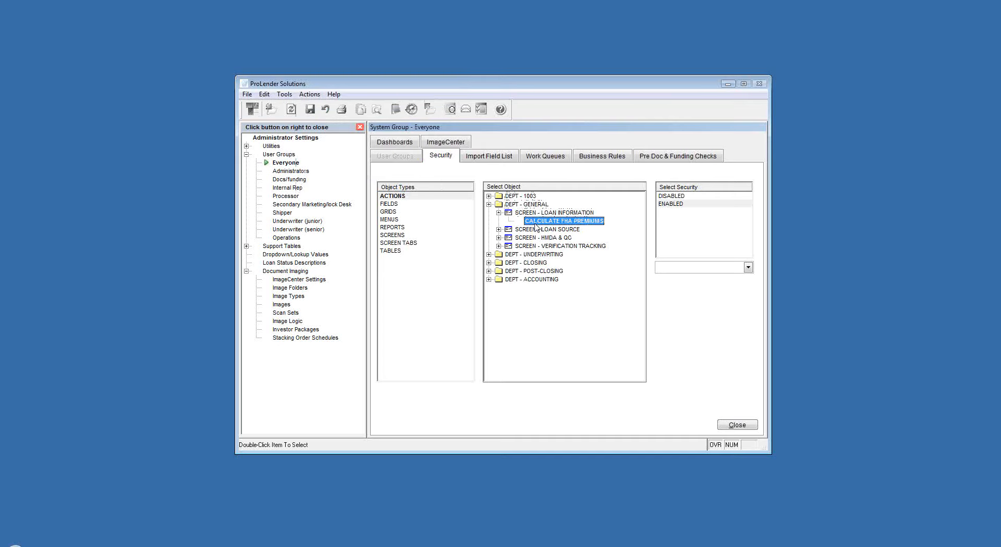
{"action": "left_click", "coordinate": [671, 197]}
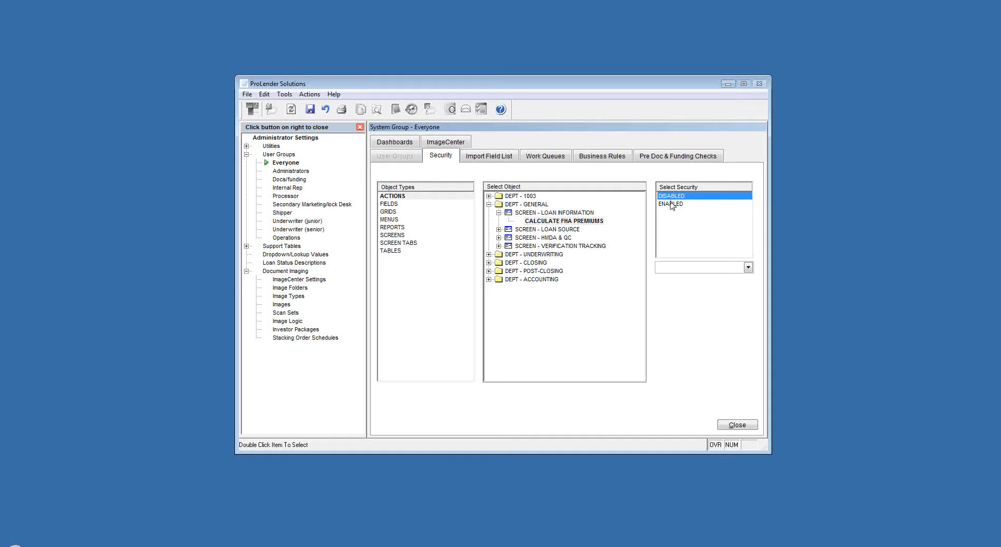
{"action": "left_click", "coordinate": [672, 204]}
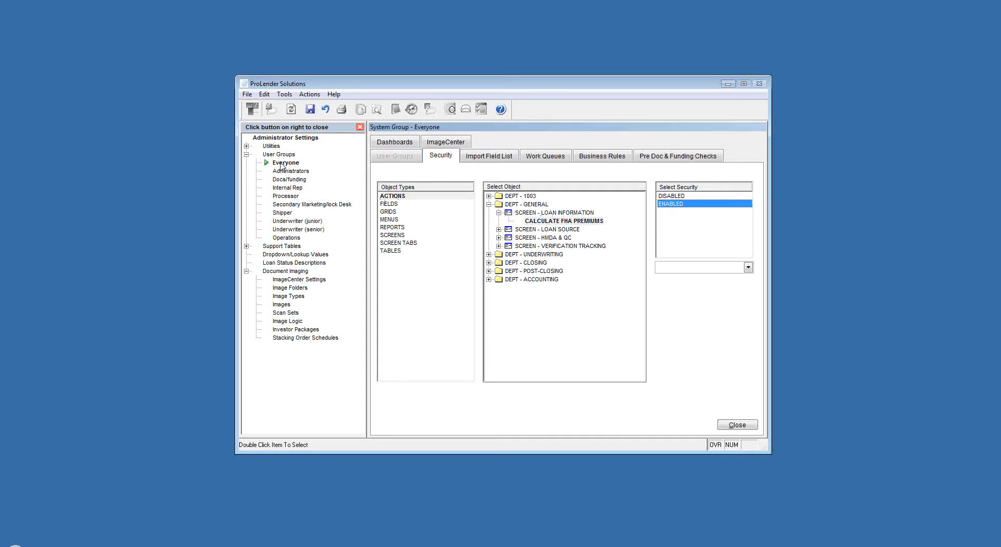
- Save the Everyone group's security changes
{"action": "double_click", "coordinate": [280, 199]}
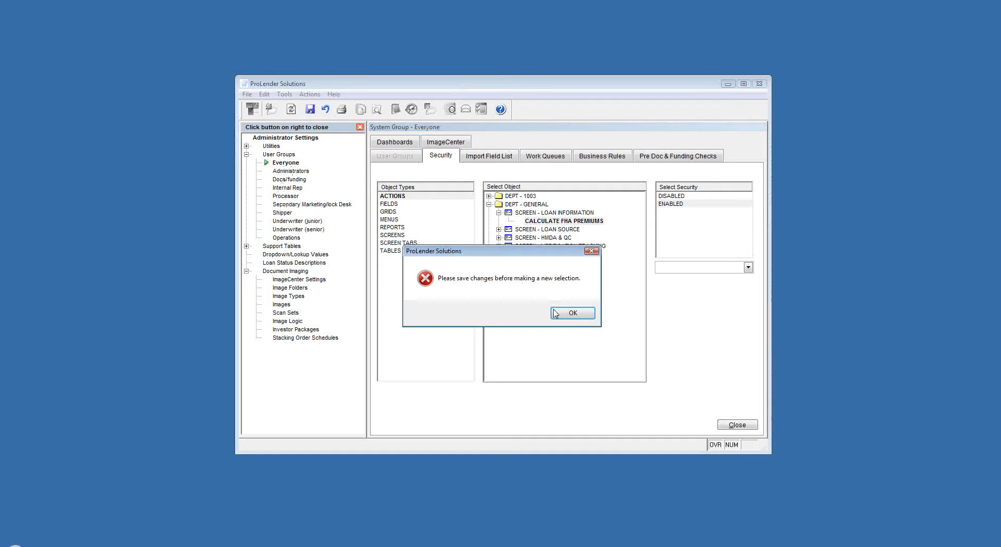
{"action": "left_click", "coordinate": [555, 314]}
{"action": "left_click", "coordinate": [310, 109]}
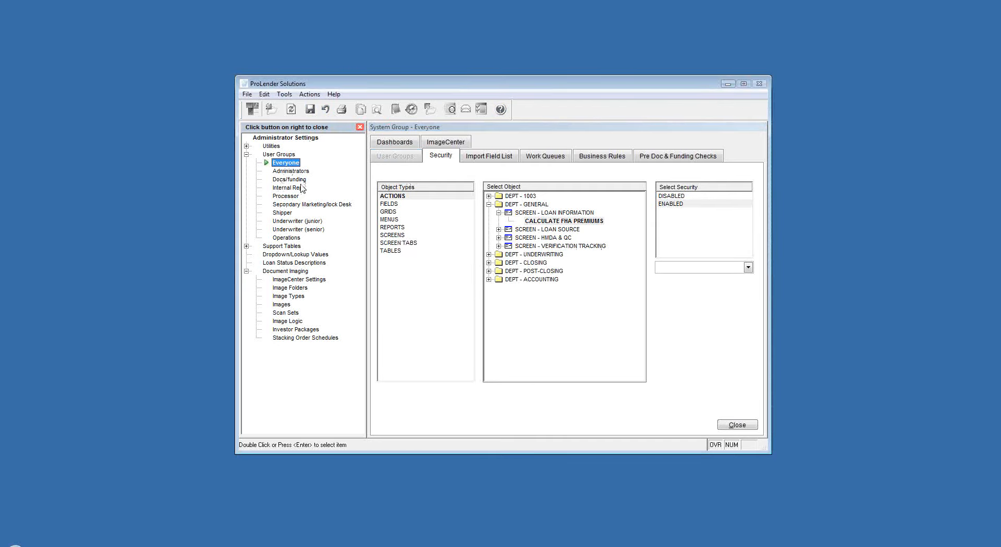
- View the Processor group's security options for the CALCULATE FHA PREMIUMS action under DEPT - GENERAL, LOAN INFORMATION
{"action": "double_click", "coordinate": [286, 196]}
{"action": "left_click", "coordinate": [392, 197]}
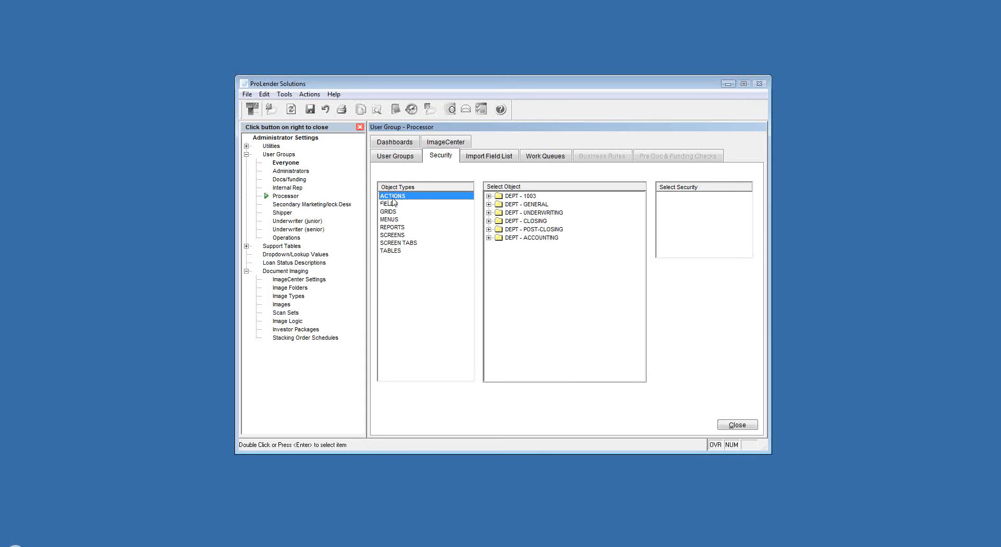
{"action": "double_click", "coordinate": [517, 205]}
{"action": "double_click", "coordinate": [530, 213]}
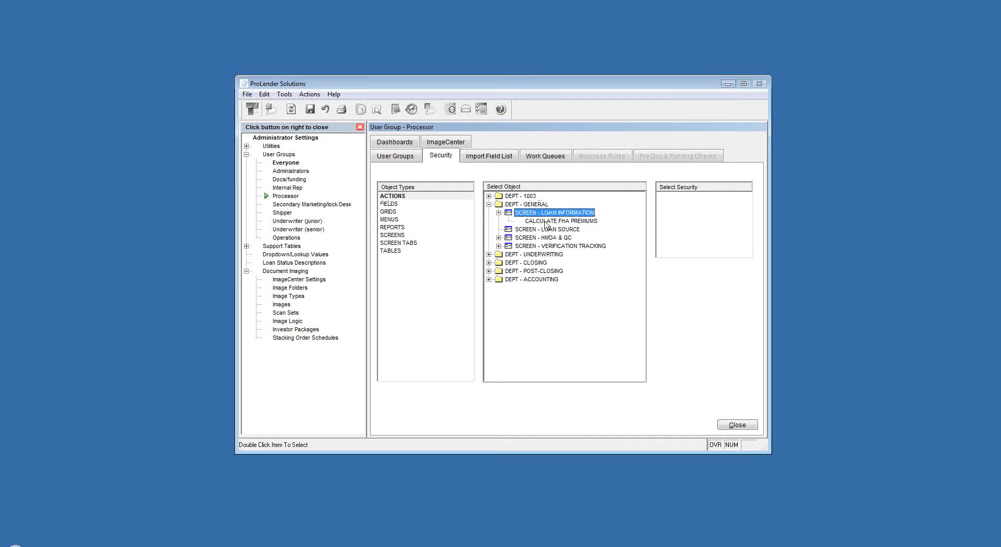
{"action": "left_click", "coordinate": [545, 222]}
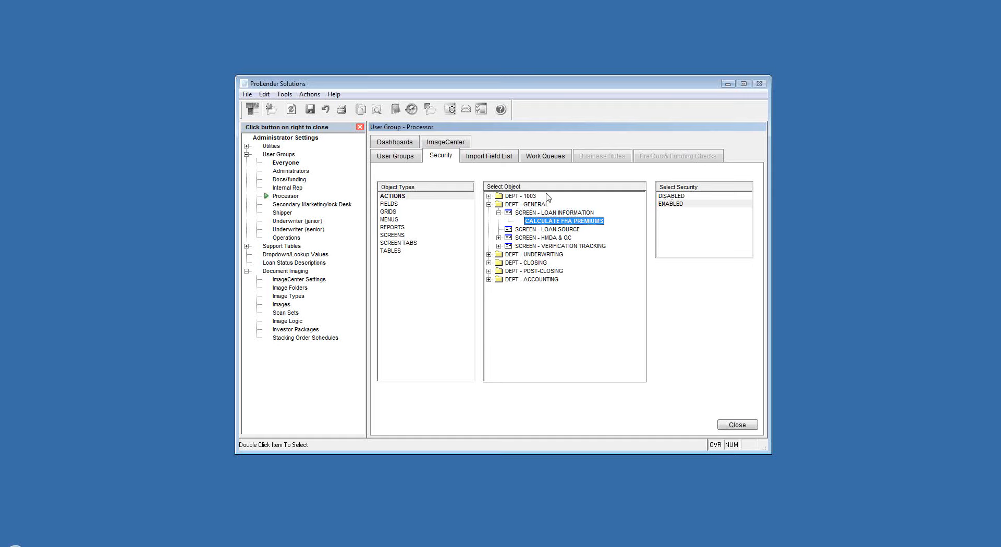
- View the Everyone group's security options for the ARM INFO - ADJUSTMENT TOTAL field under DEPT - GENERAL, LOAN INFORMATION
{"action": "double_click", "coordinate": [282, 163]}
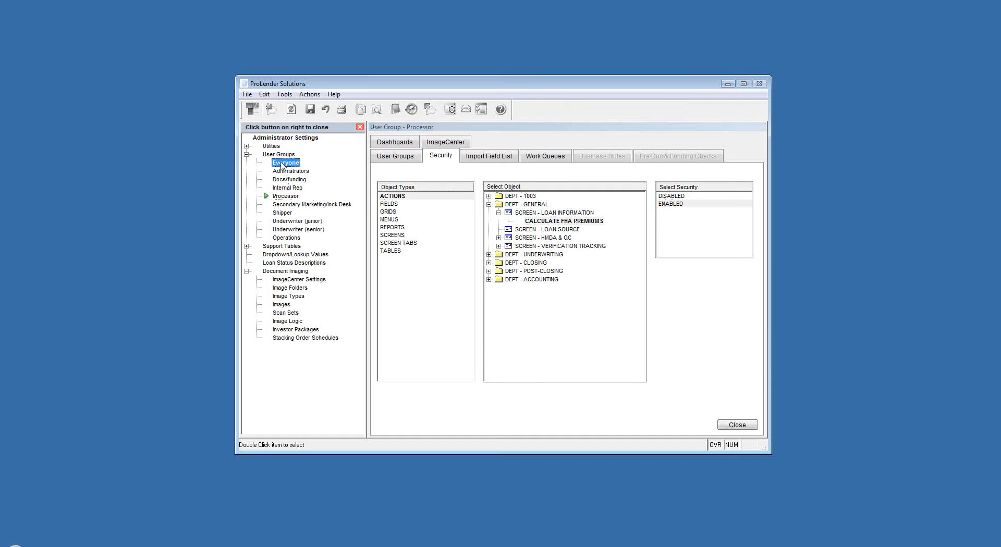
{"action": "left_click", "coordinate": [389, 205]}
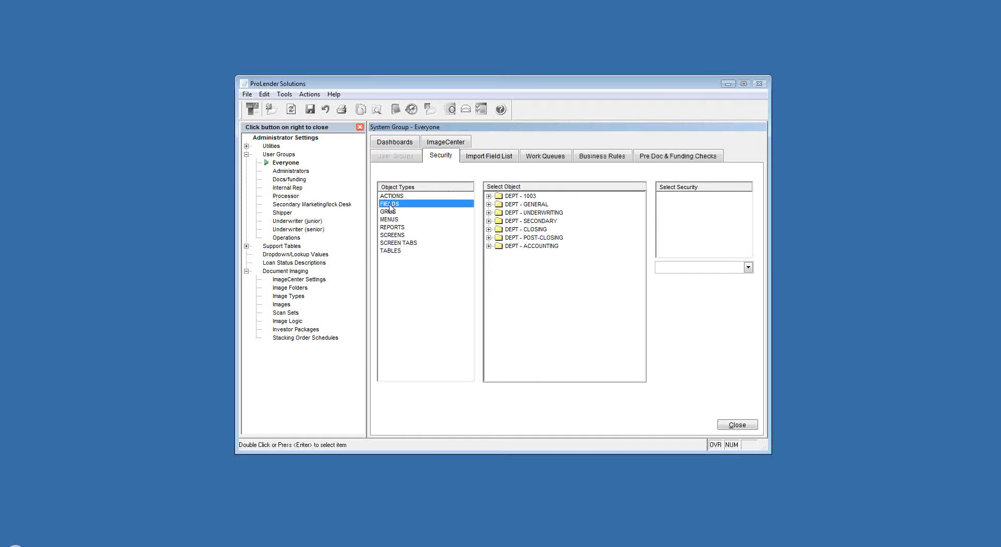
{"action": "double_click", "coordinate": [515, 205]}
{"action": "double_click", "coordinate": [533, 214]}
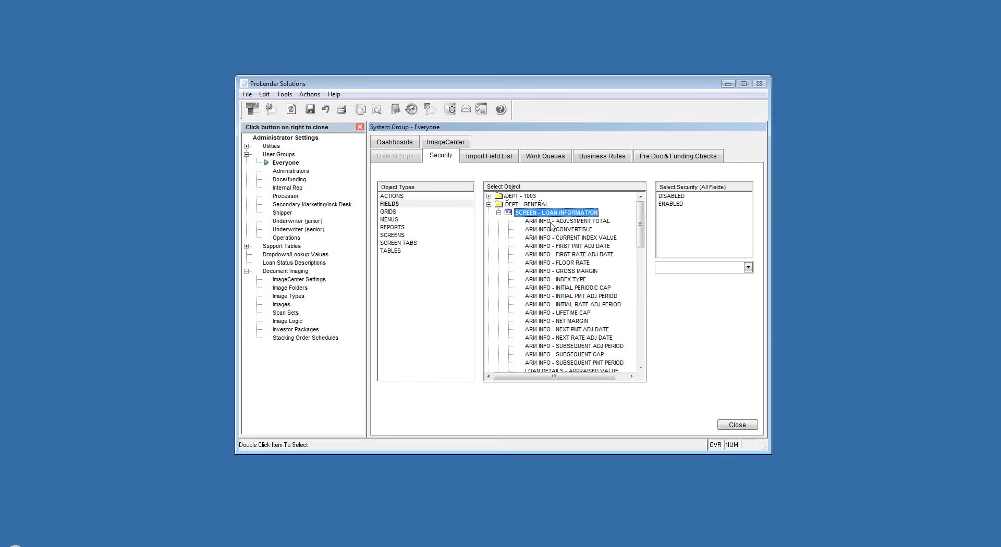
{"action": "left_click", "coordinate": [553, 223]}
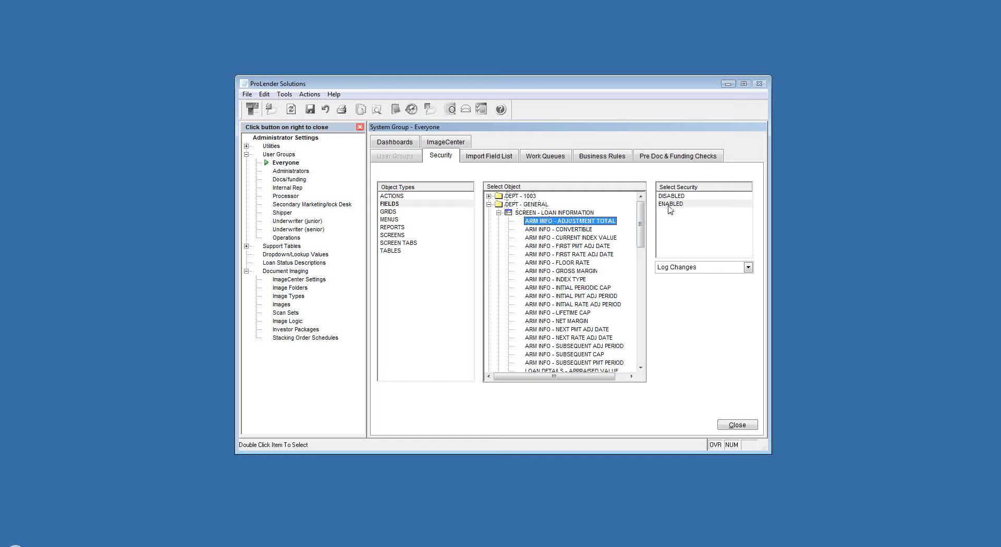
- For the Processor group, switch the AD SOURCE field under DEPT - GENERAL, LOAN SOURCE to READ ONLY, DISABLED and finally ENABLED
{"action": "double_click", "coordinate": [281, 196]}
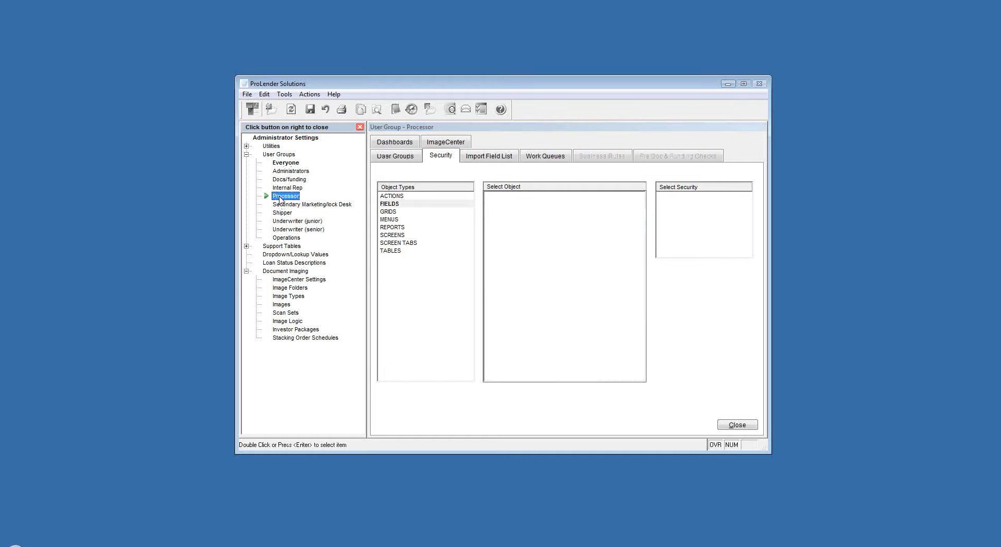
{"action": "left_click", "coordinate": [386, 204]}
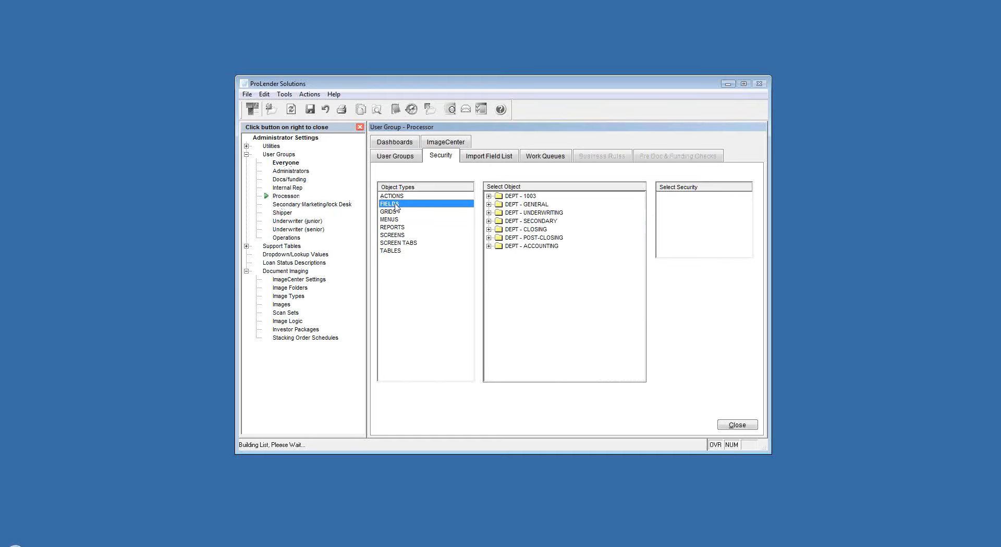
{"action": "double_click", "coordinate": [518, 204]}
{"action": "double_click", "coordinate": [545, 221]}
{"action": "left_click", "coordinate": [555, 230]}
{"action": "double_click", "coordinate": [673, 204]}
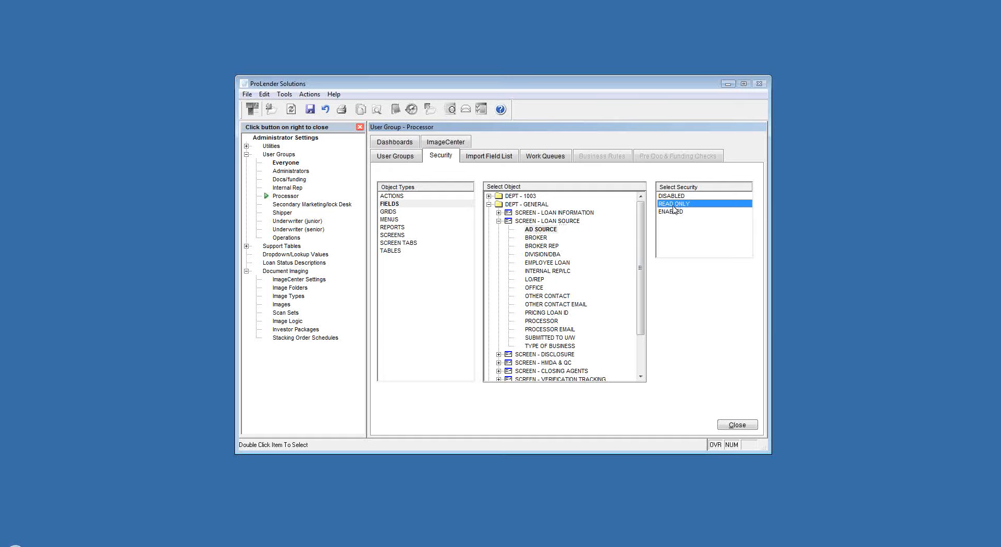
{"action": "double_click", "coordinate": [672, 196]}
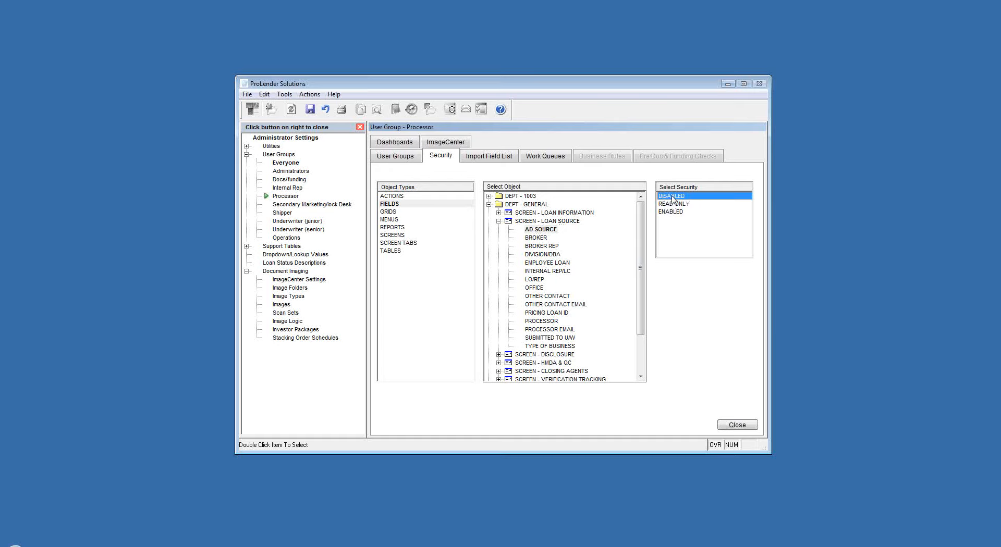
{"action": "double_click", "coordinate": [678, 213]}
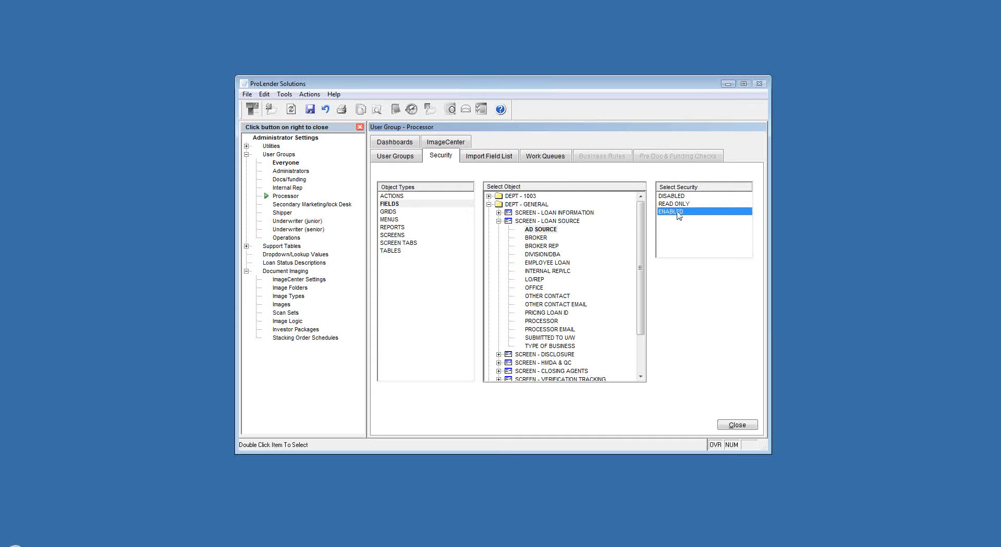
- Save the Processor group's security changes and reopen the Everyone group
{"action": "double_click", "coordinate": [284, 163]}
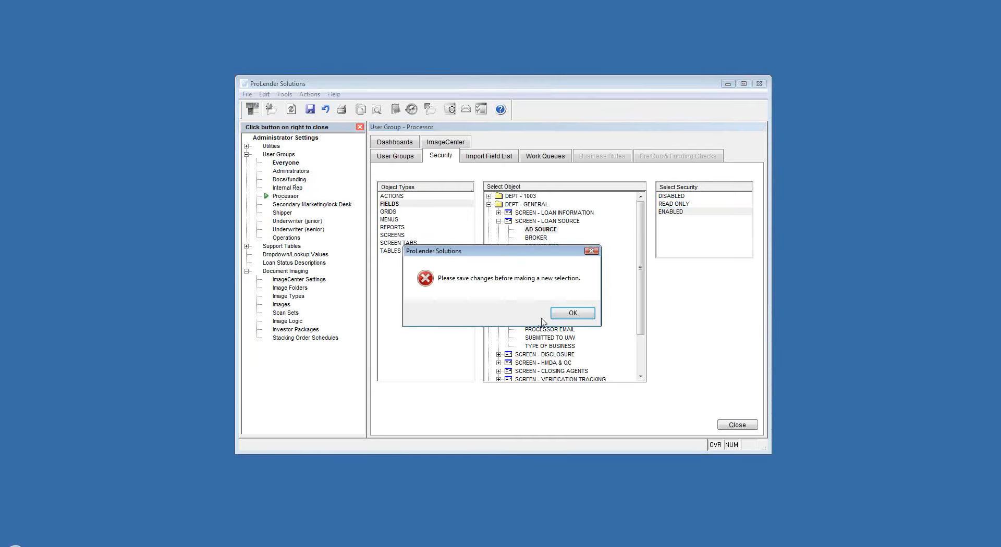
{"action": "left_click", "coordinate": [563, 314]}
{"action": "left_click", "coordinate": [310, 109]}
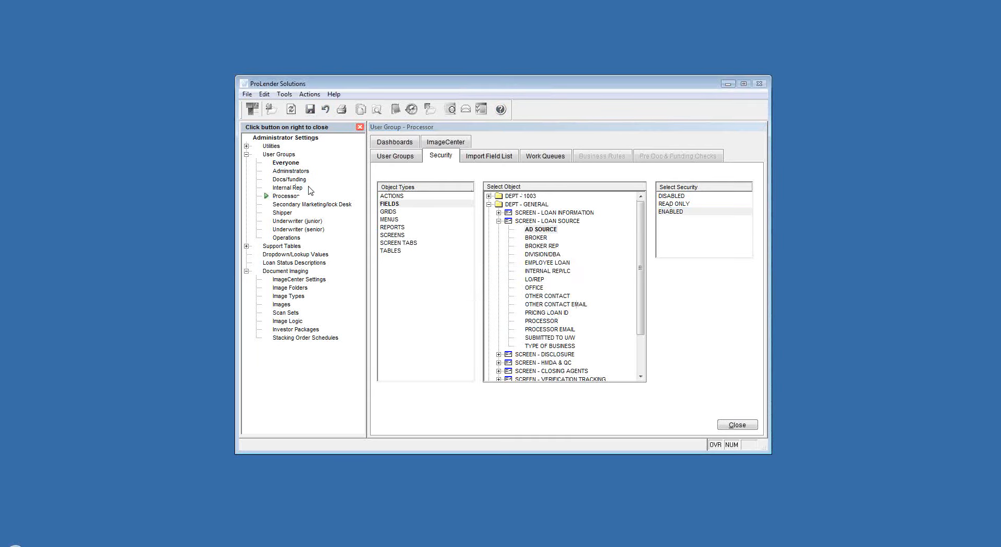
{"action": "double_click", "coordinate": [284, 164]}
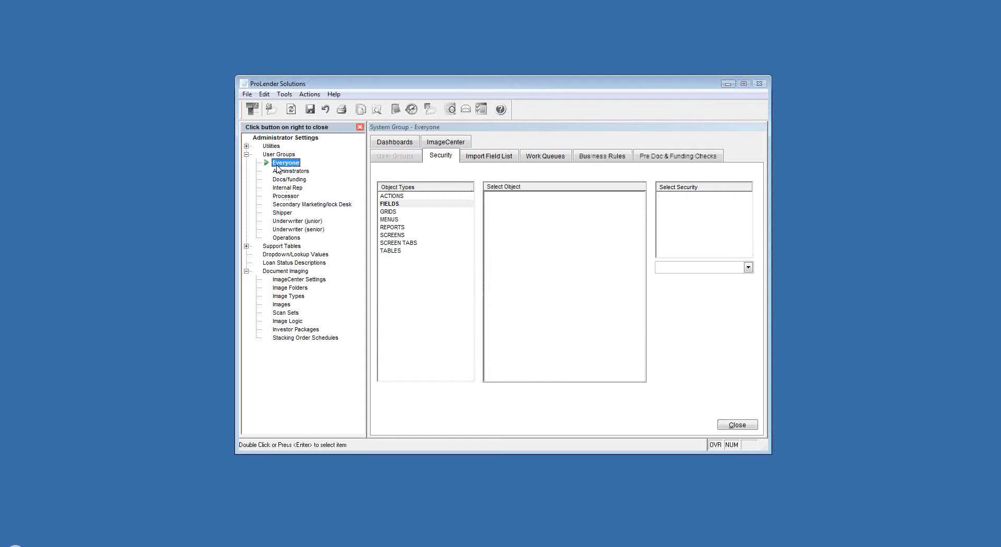
- View the Everyone group's GRIDS and MENUS objects and the security options for the ADMIN SETTINGS menu
{"action": "left_click", "coordinate": [388, 212]}
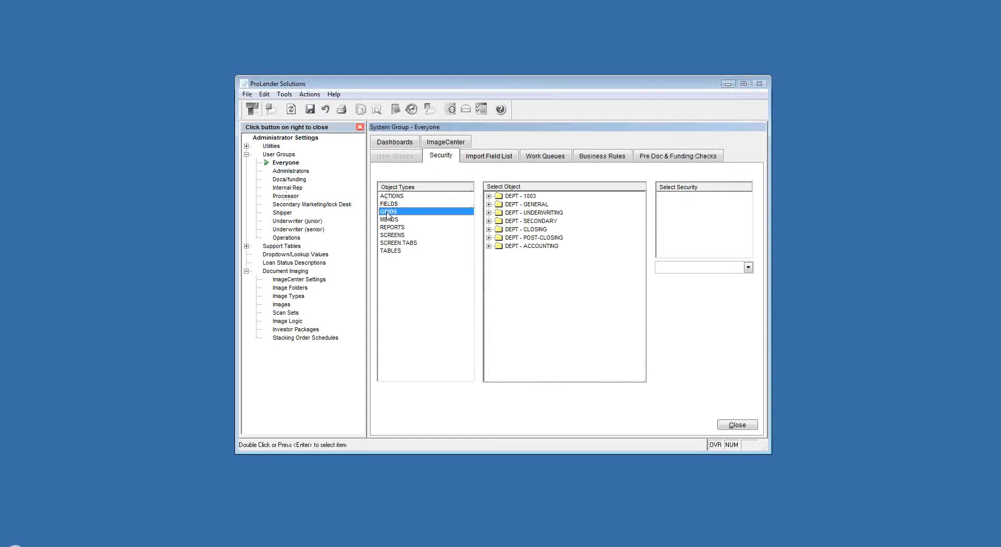
{"action": "left_click", "coordinate": [390, 220]}
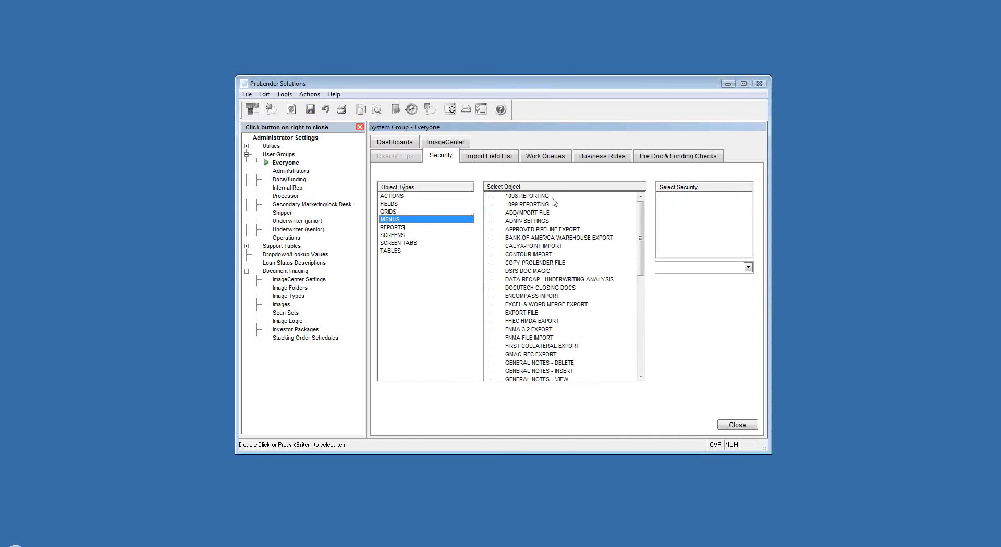
{"action": "left_click", "coordinate": [513, 223]}
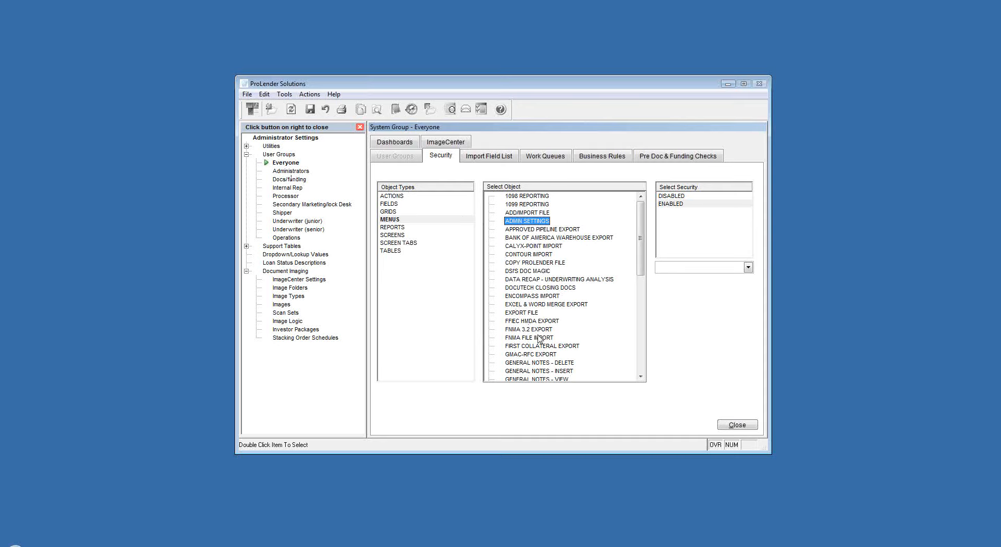
- View the Everyone group's security objects for REPORTS, SCREENS, SCREEN TABS and TABLES
{"action": "left_click", "coordinate": [400, 231]}
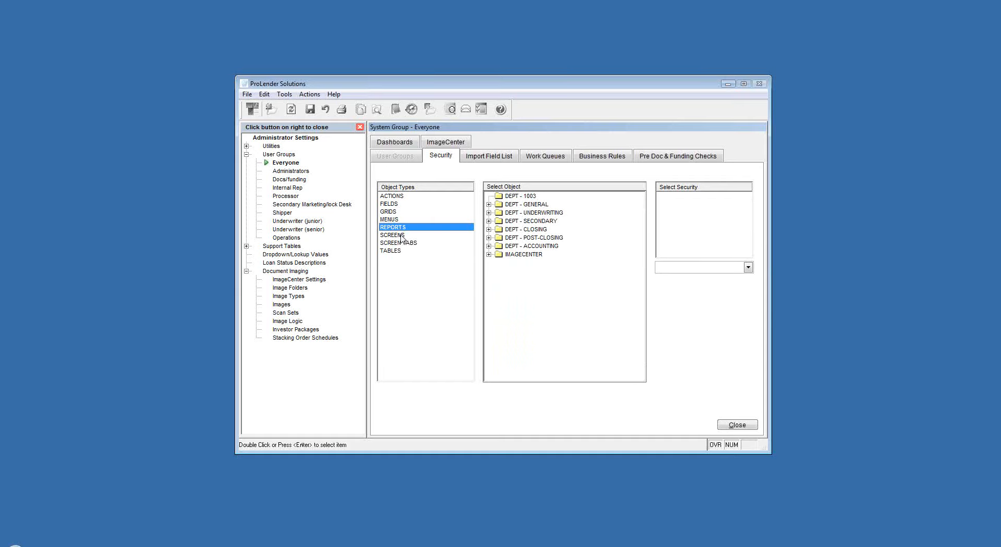
{"action": "left_click", "coordinate": [402, 237]}
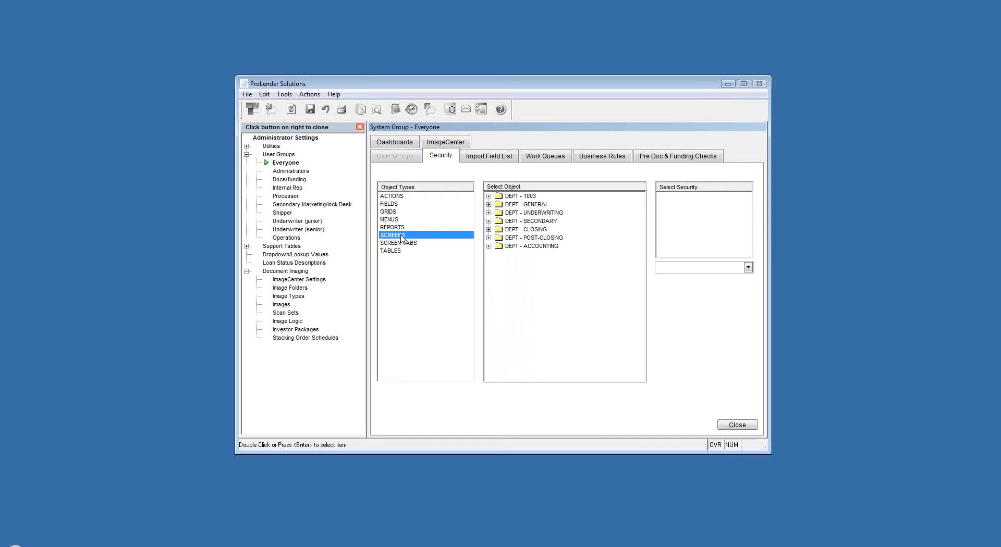
{"action": "left_click", "coordinate": [403, 244]}
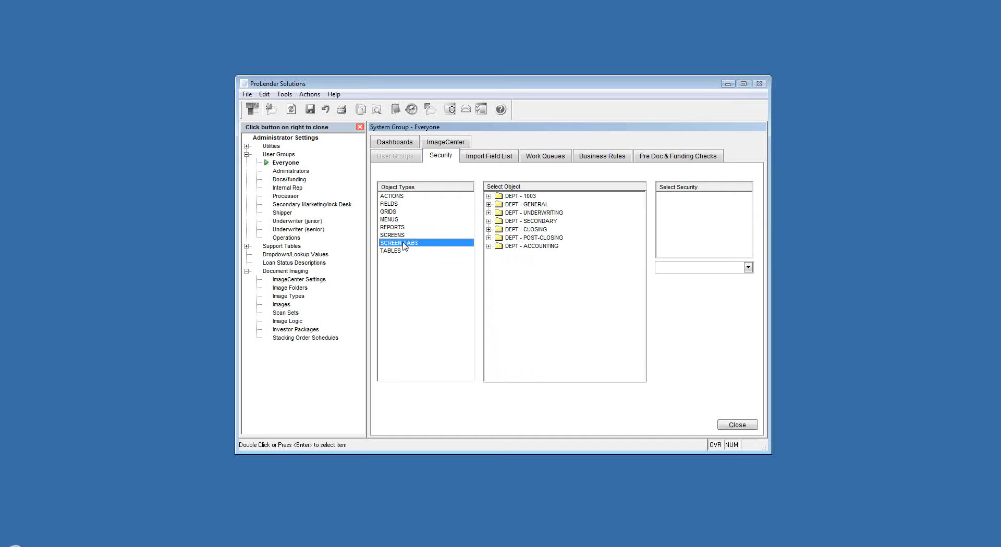
{"action": "left_click", "coordinate": [395, 253]}
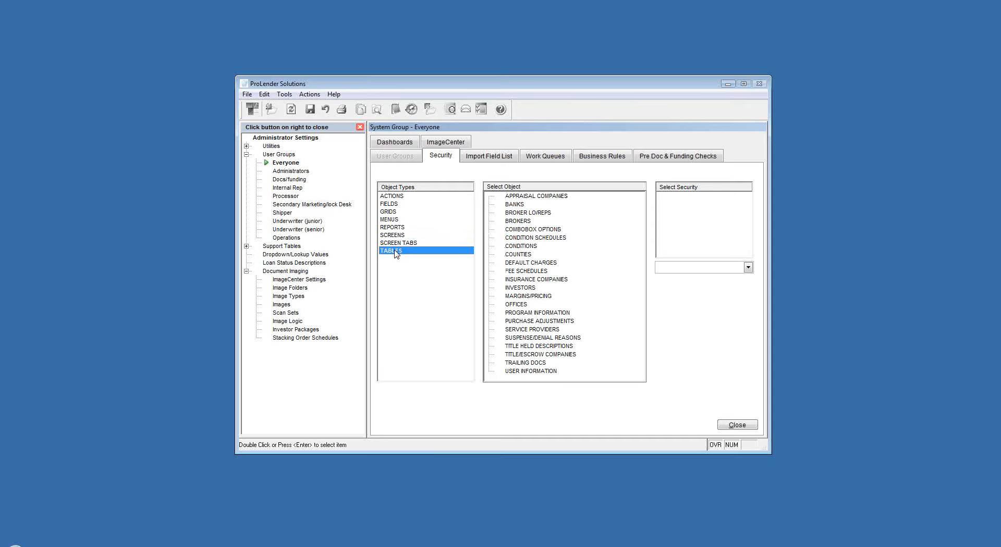
- View the CALYX-POINT IMPORT options for the LOAN DETAILS - LOAN AMOUNT field under DEPT - GENERAL, LOAN INFORMATION
{"action": "left_click", "coordinate": [485, 157]}
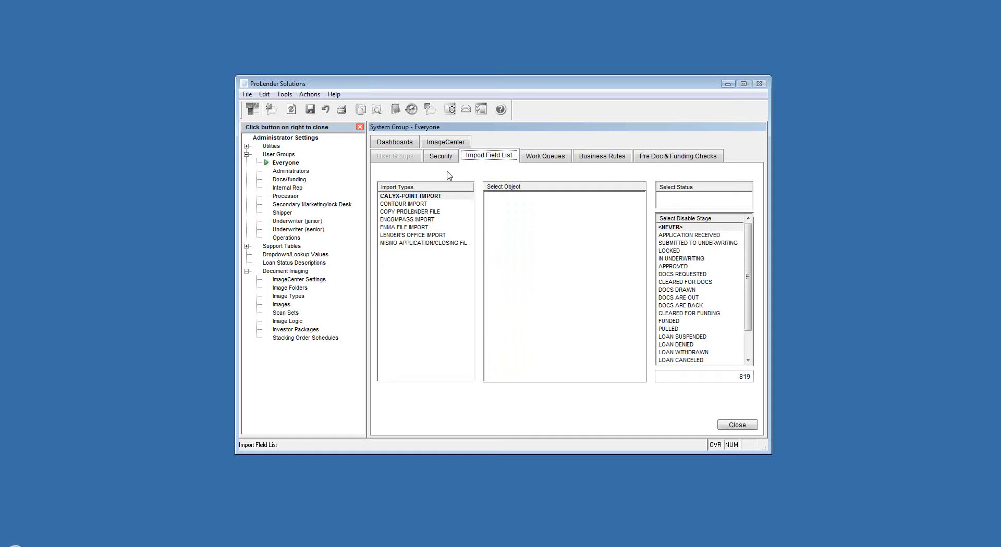
{"action": "left_click", "coordinate": [394, 198]}
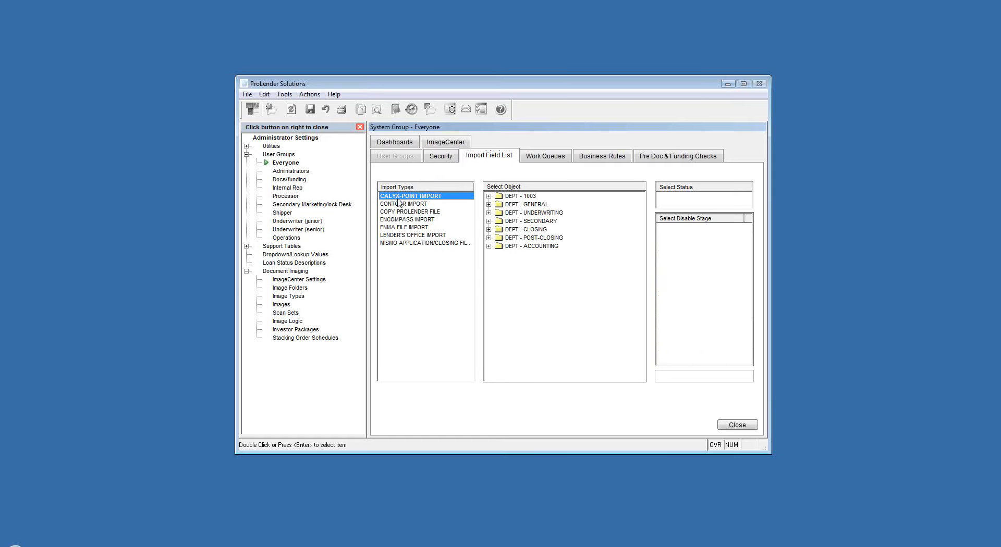
{"action": "double_click", "coordinate": [523, 205]}
{"action": "double_click", "coordinate": [524, 214]}
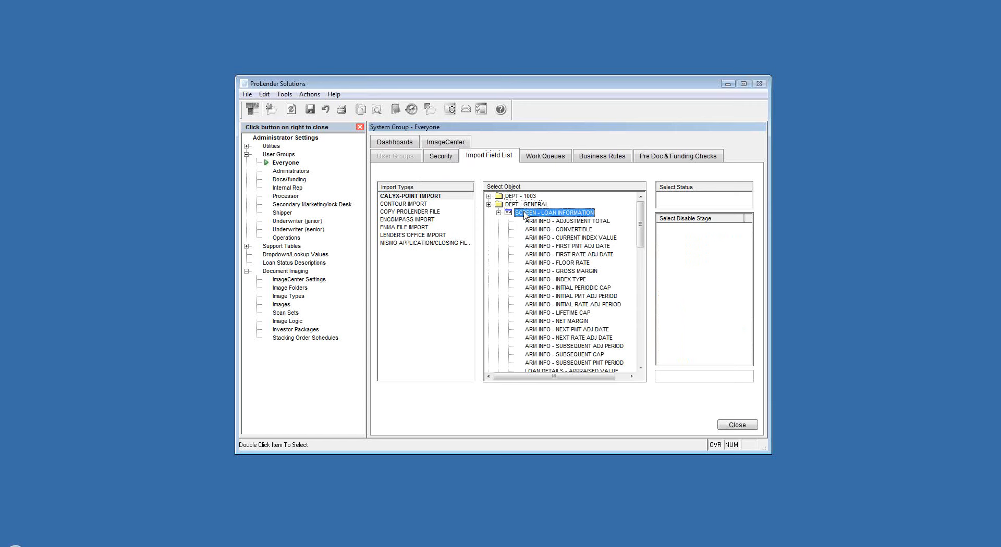
{"action": "scroll", "coordinate": [564, 261], "scroll_direction": "down", "scroll_amount": 5}
{"action": "scroll", "coordinate": [564, 261], "scroll_direction": "down", "scroll_amount": 2}
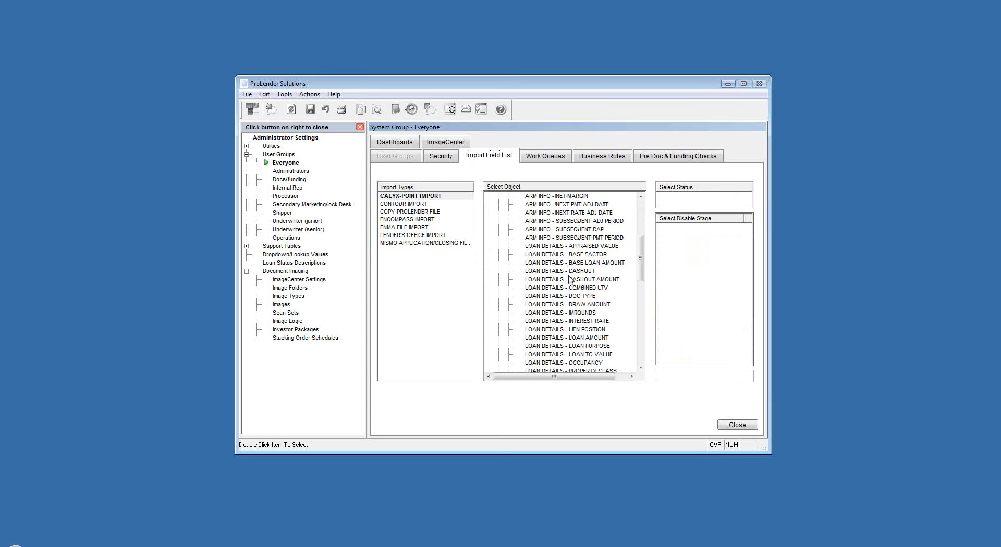
{"action": "left_click", "coordinate": [581, 340]}
{"action": "double_click", "coordinate": [581, 340]}
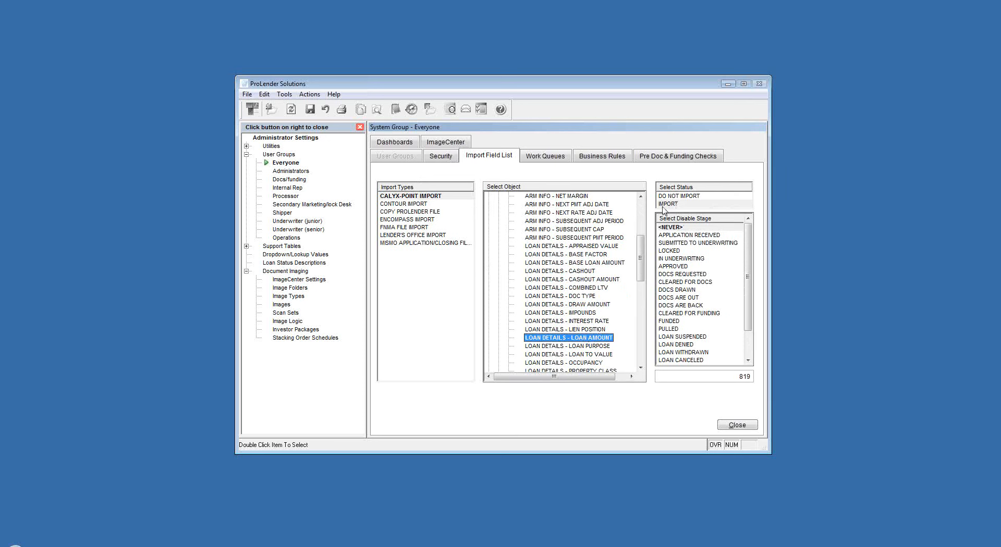
- Highlight the APPROVED disable stage and the import mapping code for the LOAN DETAILS - LOAN AMOUNT field
{"action": "left_click", "coordinate": [675, 267]}
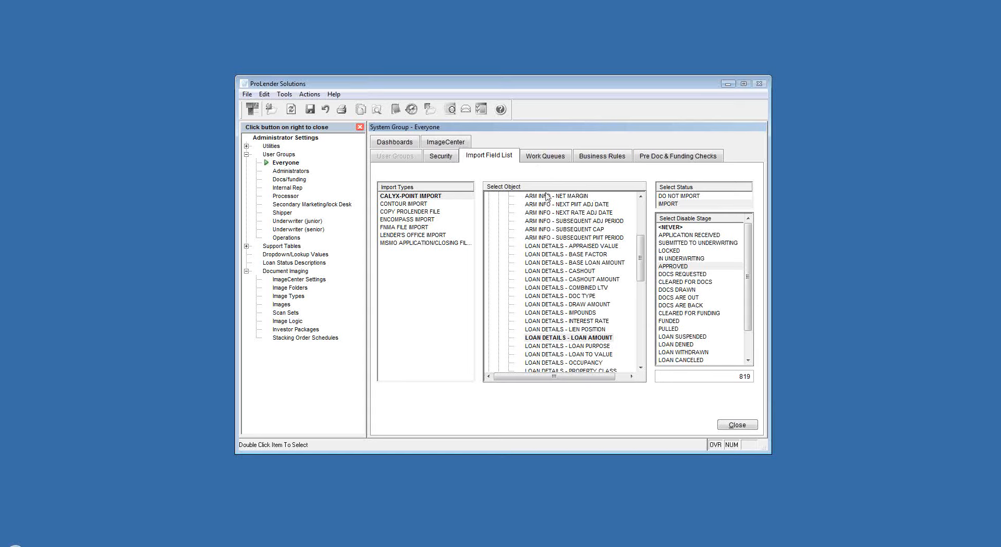
{"action": "left_click", "coordinate": [742, 376]}
{"action": "left_click_drag", "start_coordinate": [742, 377], "coordinate": [755, 377]}
{"action": "left_click_drag", "start_coordinate": [722, 376], "coordinate": [750, 377]}
- Assign all available work queues to the Everyone group
{"action": "left_click", "coordinate": [532, 161]}
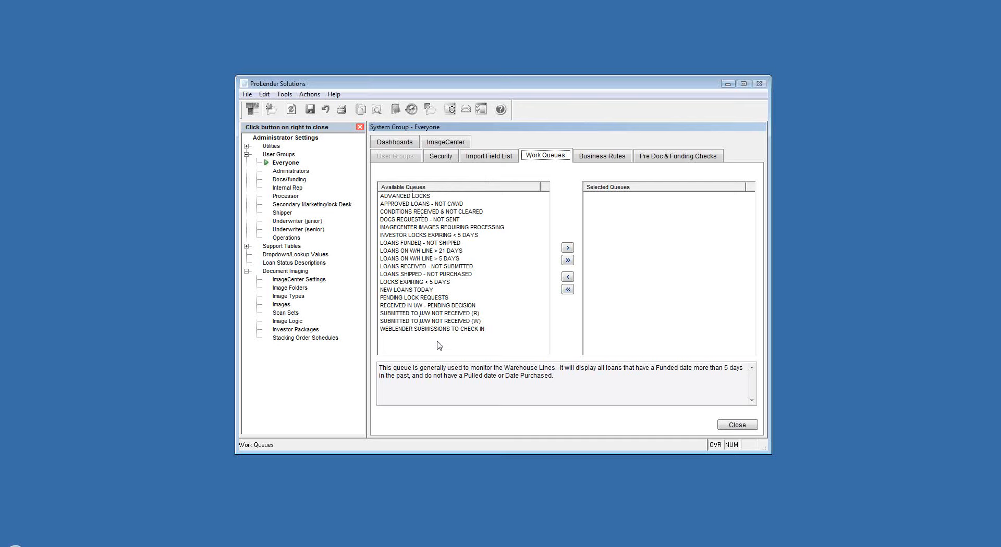
{"action": "left_click", "coordinate": [568, 261]}
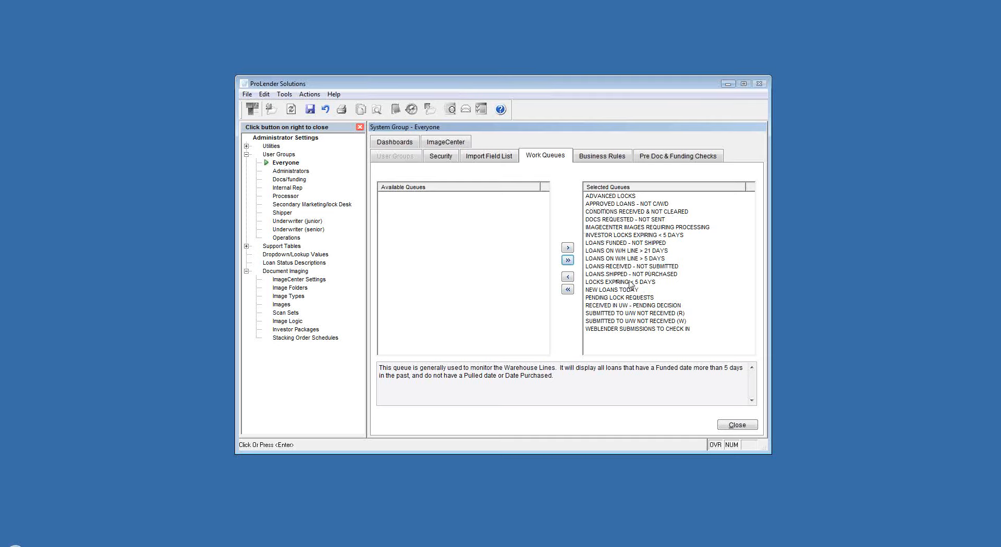
- Review the description of the first APR FROM TIL MUST BE ENTERED rule in the Everyone group's business rules
{"action": "left_click", "coordinate": [597, 155]}
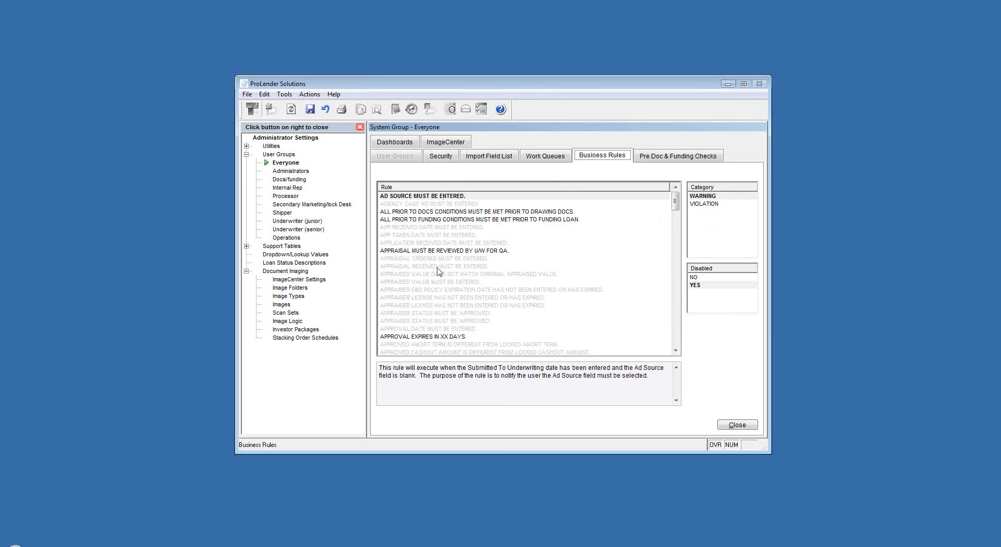
{"action": "left_click_drag", "start_coordinate": [677, 207], "coordinate": [676, 255]}
{"action": "scroll", "coordinate": [434, 264], "scroll_direction": "up", "scroll_amount": 7}
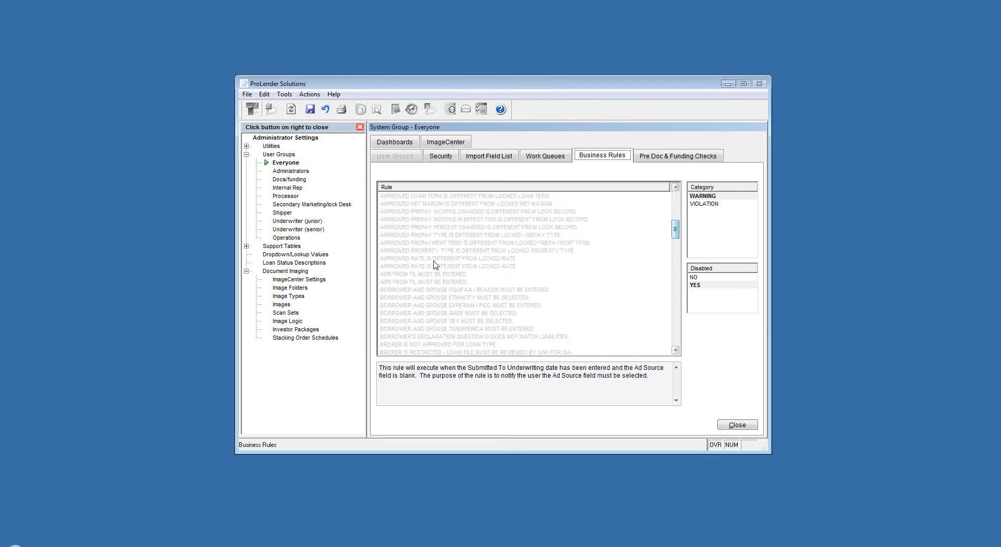
{"action": "left_click", "coordinate": [386, 275]}
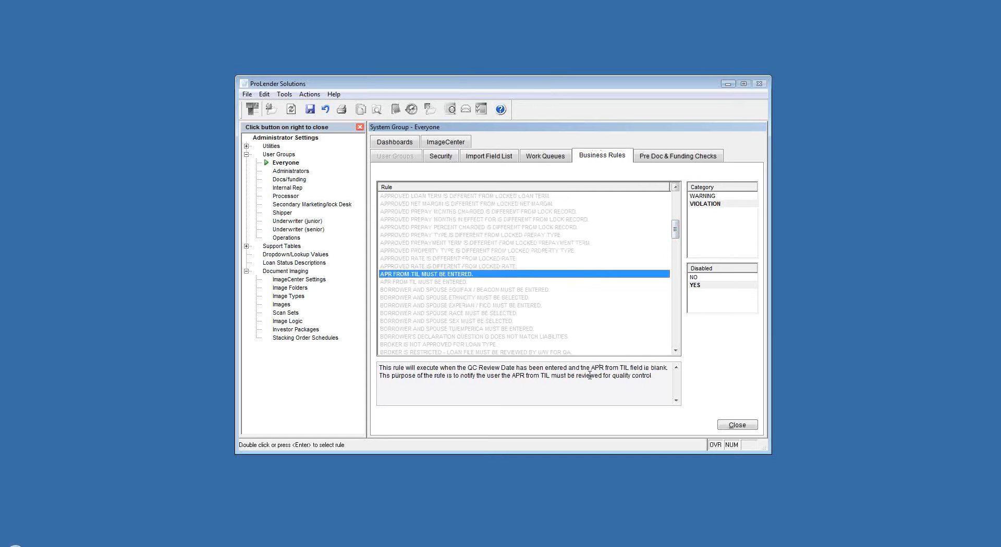
{"action": "left_click_drag", "start_coordinate": [658, 376], "coordinate": [377, 367]}
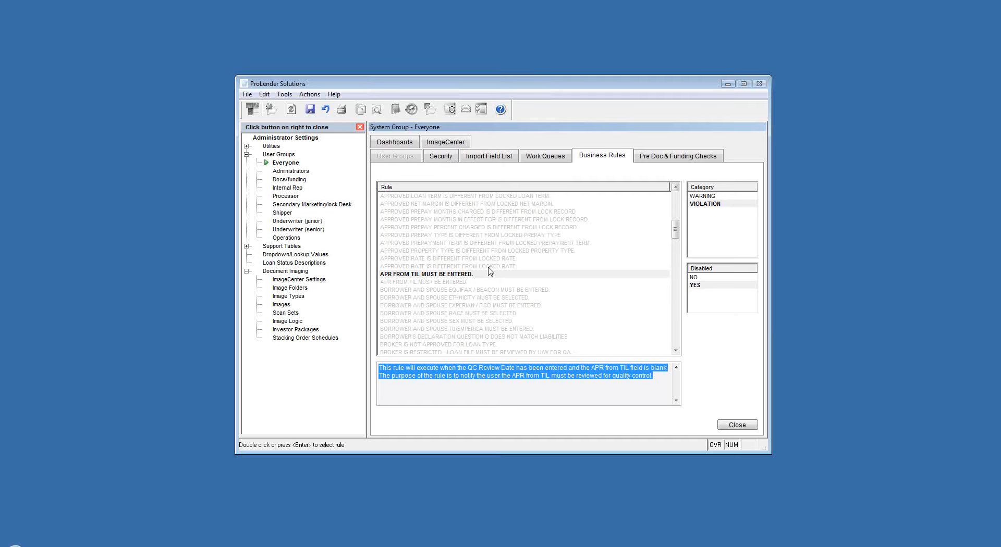
- Enable the first APR FROM TIL MUST BE ENTERED business rule by setting Disabled to NO
{"action": "left_click", "coordinate": [458, 274]}
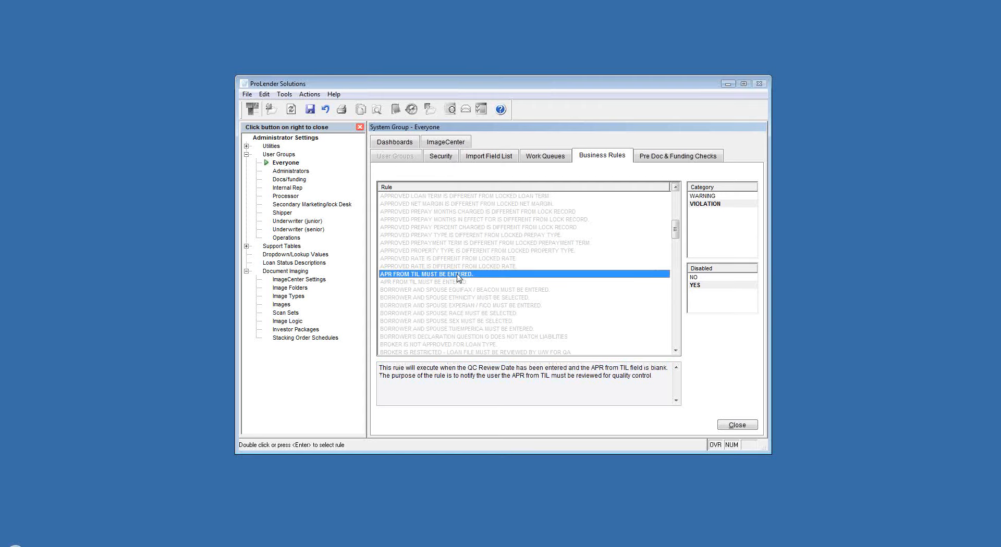
{"action": "left_click", "coordinate": [694, 278]}
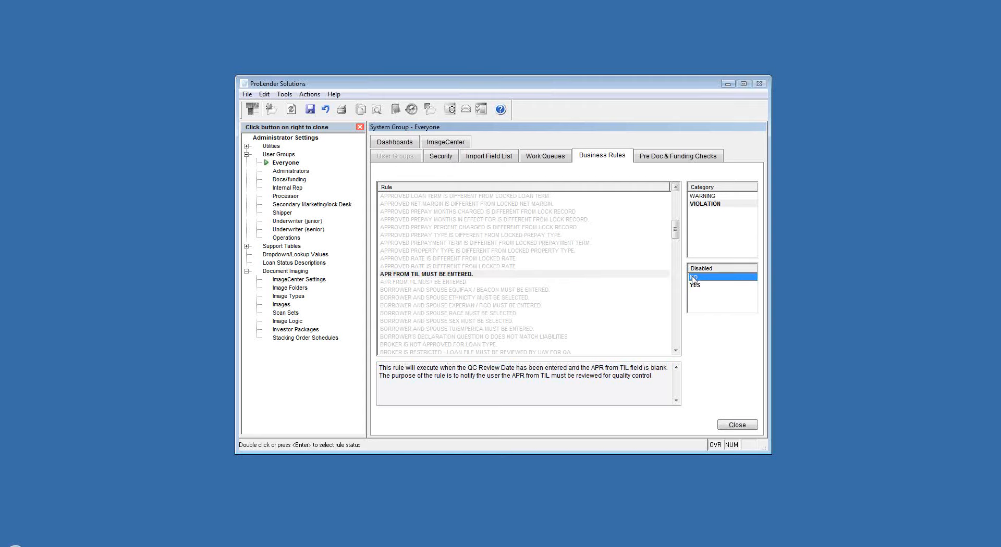
{"action": "left_click", "coordinate": [447, 291]}
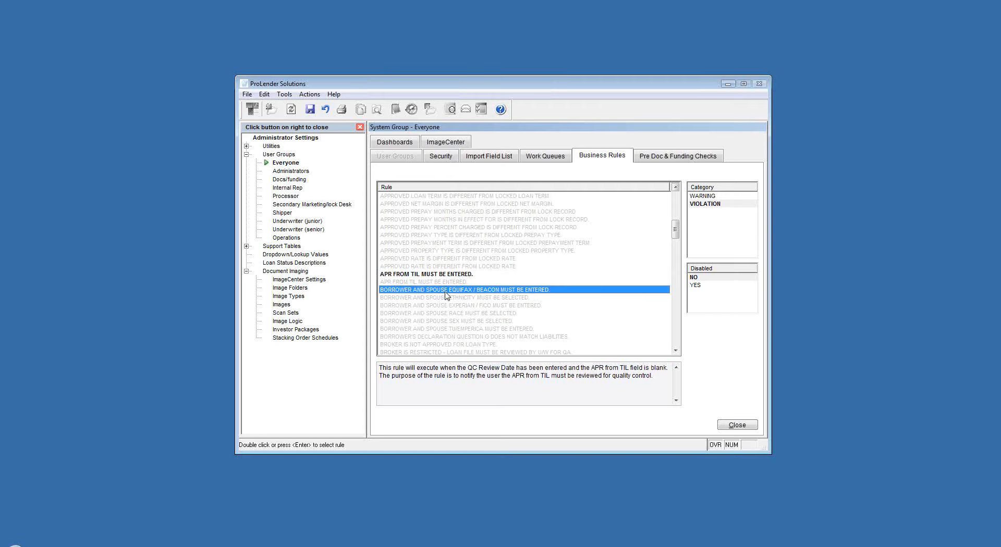
{"action": "left_click", "coordinate": [409, 314]}
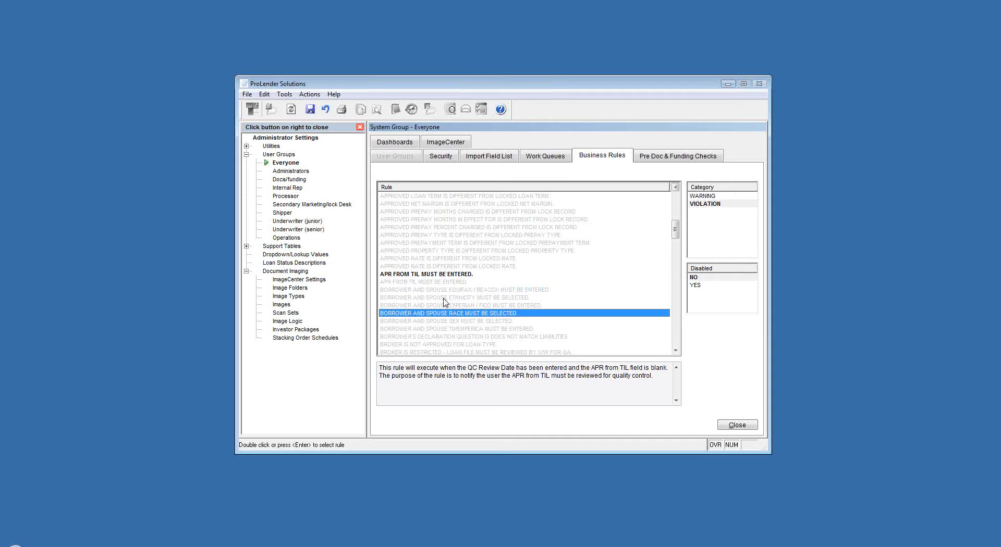
- Review the description of the pre doc and funding check about re-disclosures and original appraisal in the file
{"action": "left_click", "coordinate": [658, 156]}
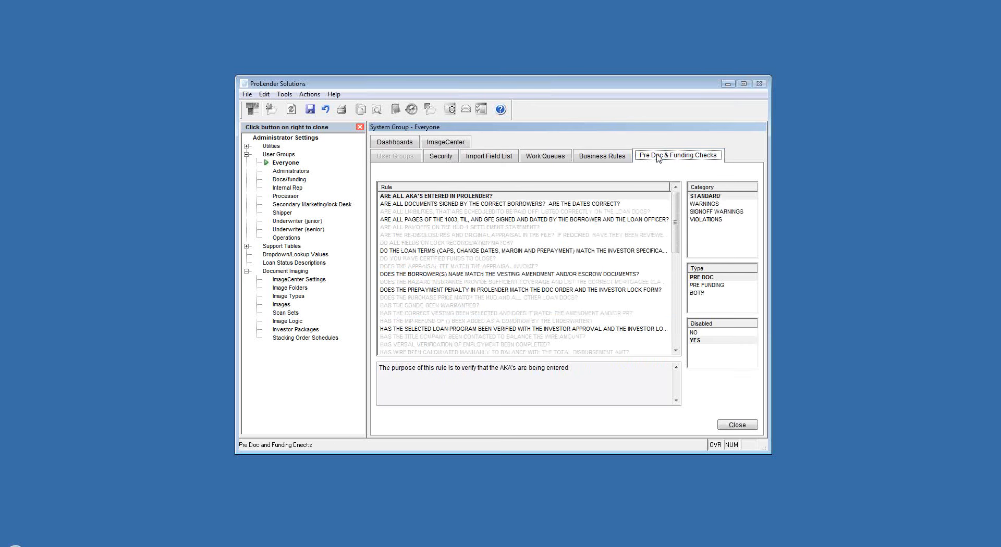
{"action": "left_click", "coordinate": [392, 235]}
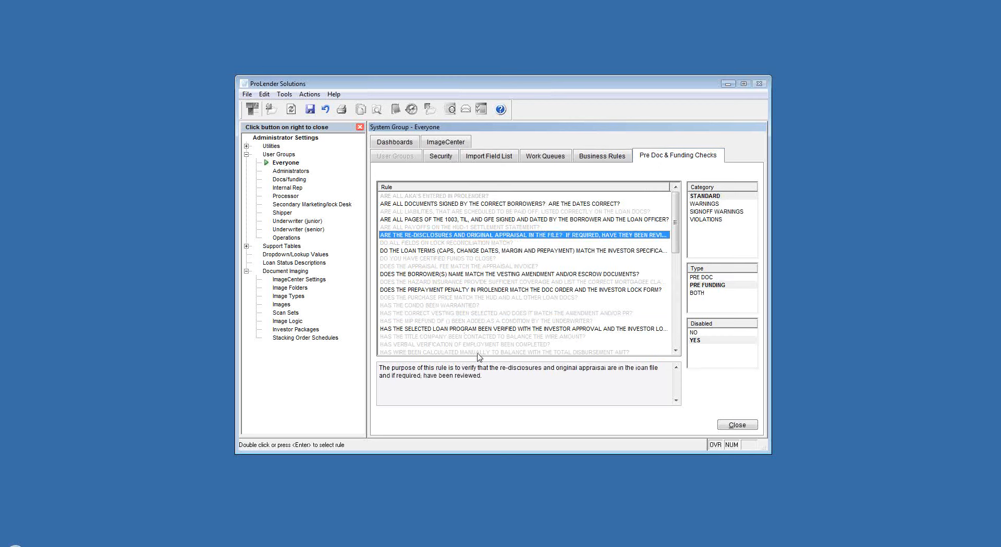
{"action": "left_click_drag", "start_coordinate": [496, 374], "coordinate": [378, 367]}
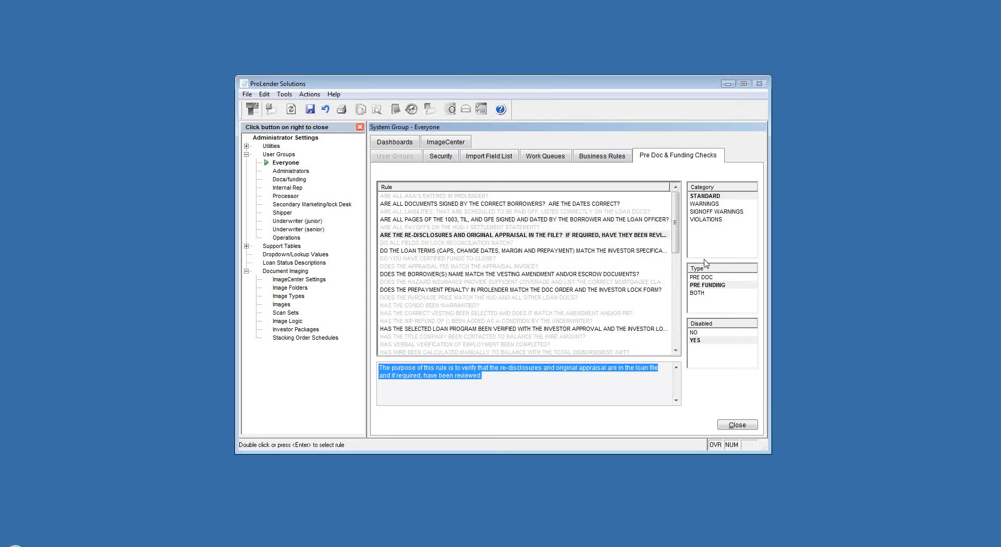
- Switch the re-disclosures and original appraisal check's type to PRE DOC, PRE FUNDING and finally BOTH
{"action": "left_click", "coordinate": [704, 277]}
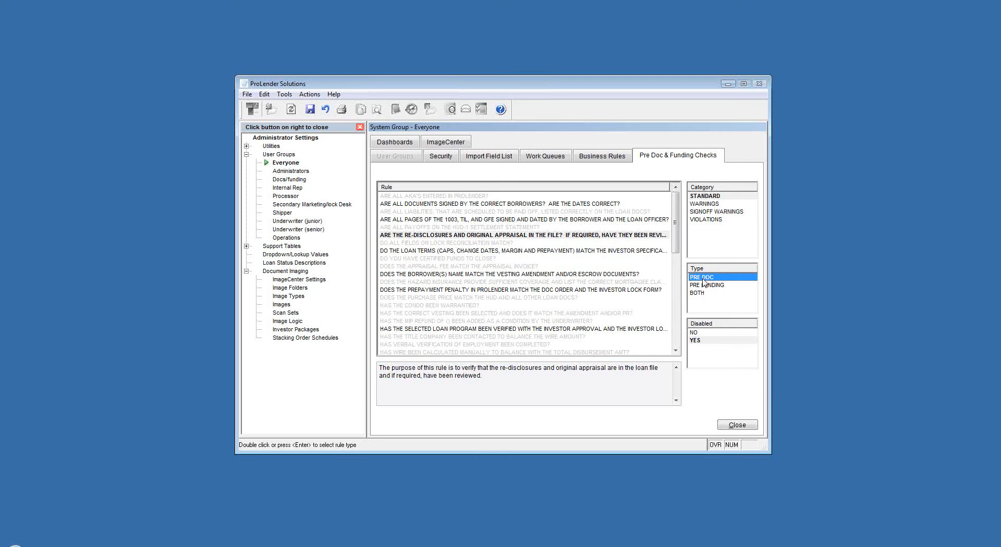
{"action": "left_click", "coordinate": [708, 285]}
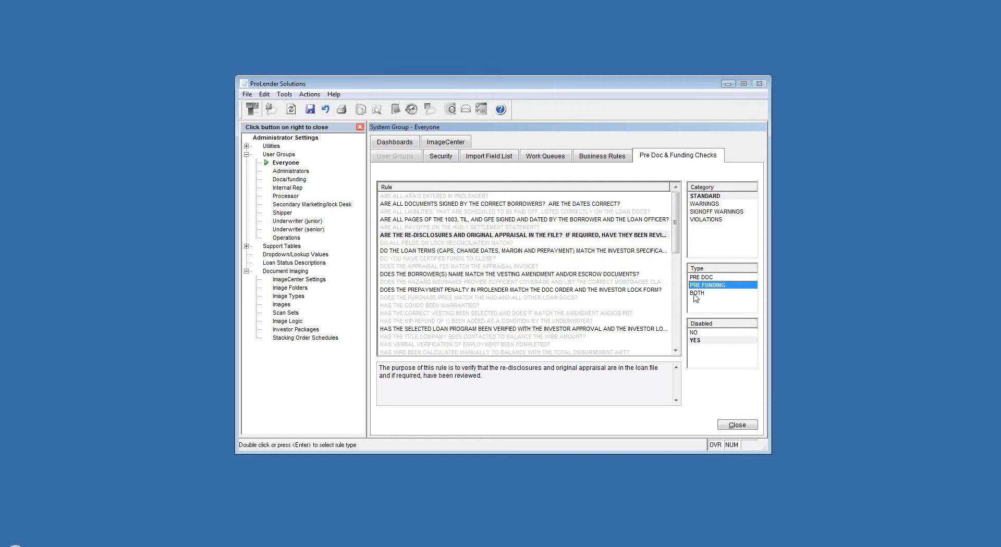
{"action": "left_click", "coordinate": [696, 294]}
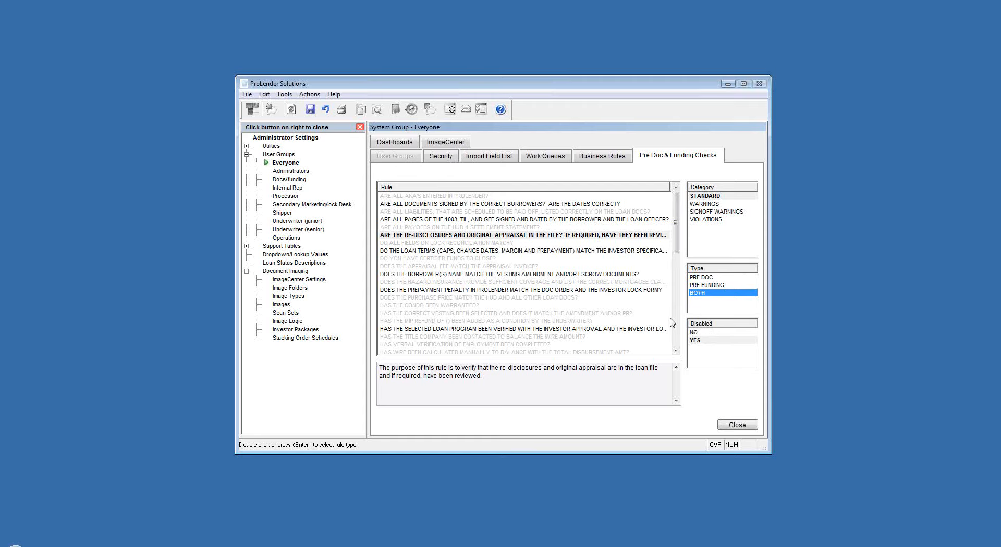
- View the Everyone group's dashboards and its ImageCenter security for EMAIL IMAGES, REMOVE IMAGE and the image folders
{"action": "left_click", "coordinate": [388, 143]}
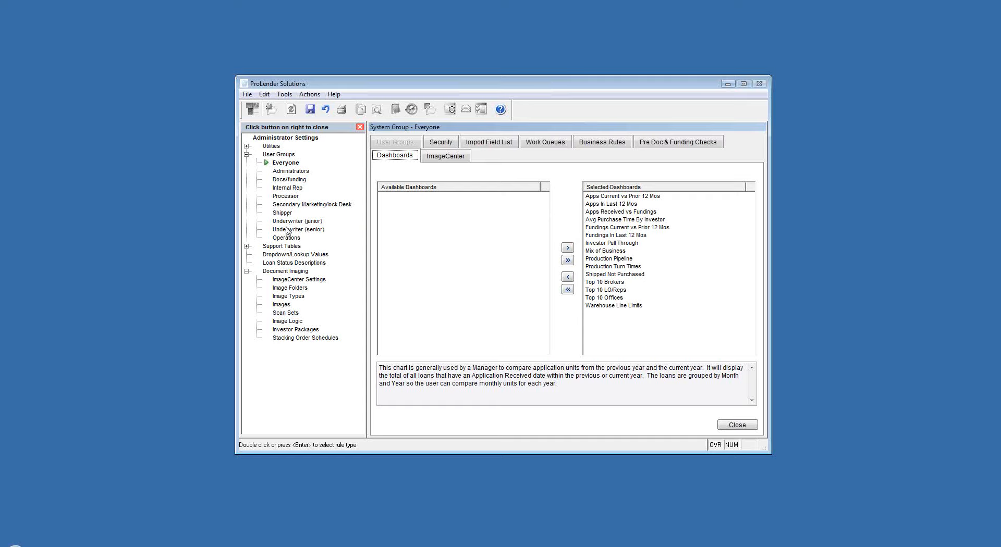
{"action": "left_click", "coordinate": [440, 157]}
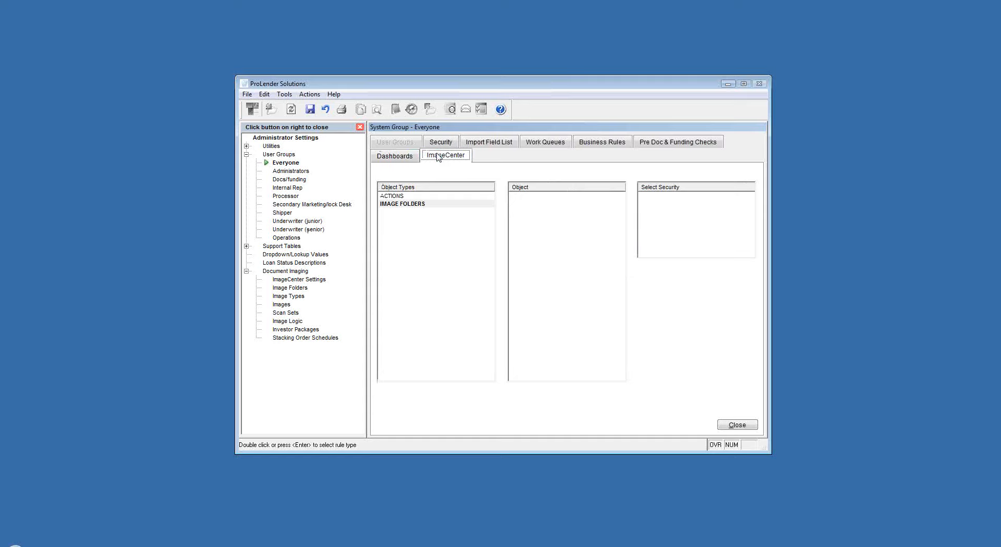
{"action": "left_click", "coordinate": [393, 196]}
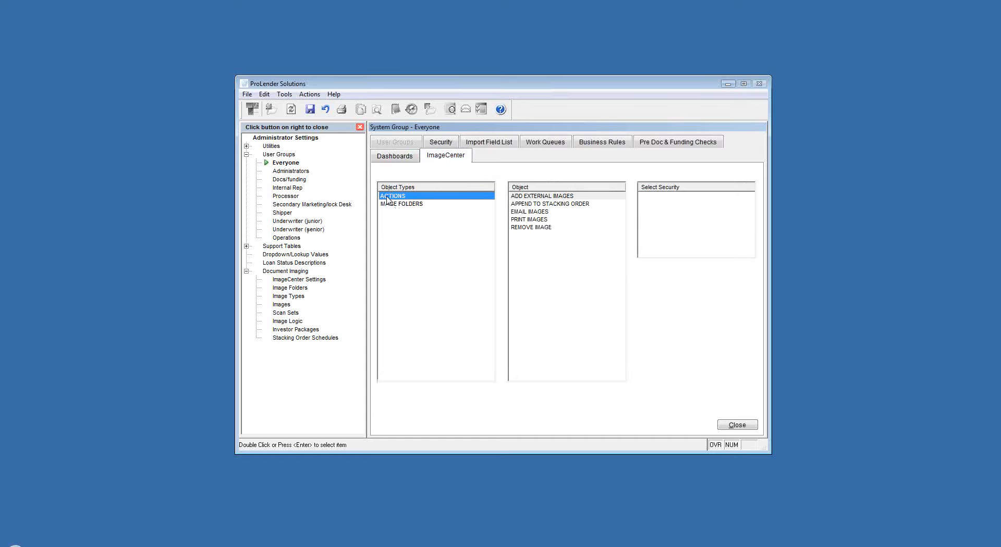
{"action": "left_click", "coordinate": [528, 212]}
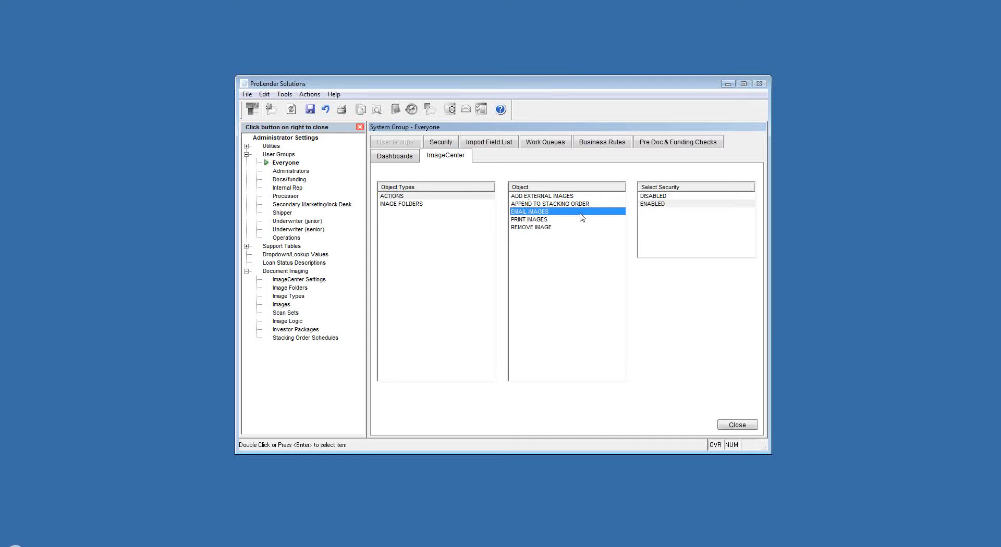
{"action": "left_click", "coordinate": [531, 227]}
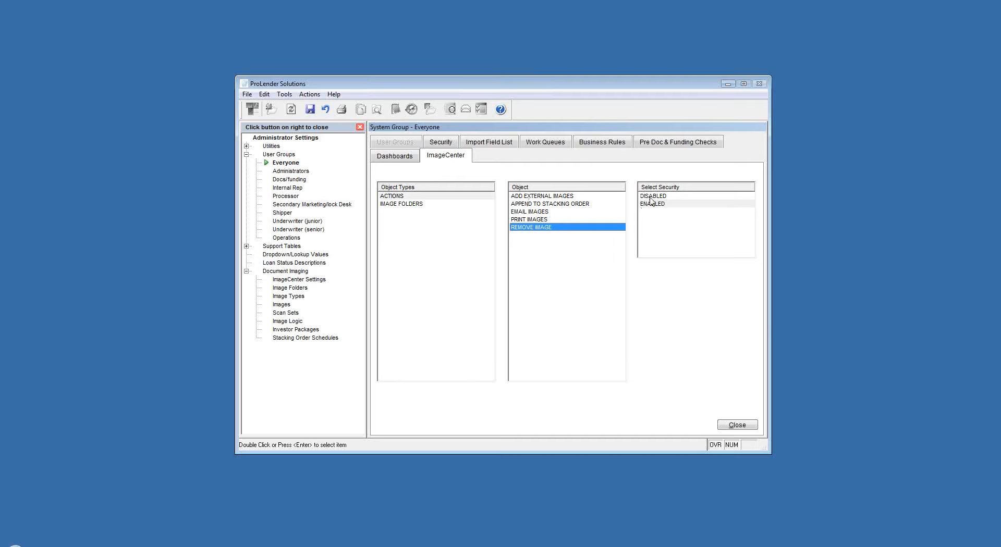
{"action": "left_click", "coordinate": [409, 205]}
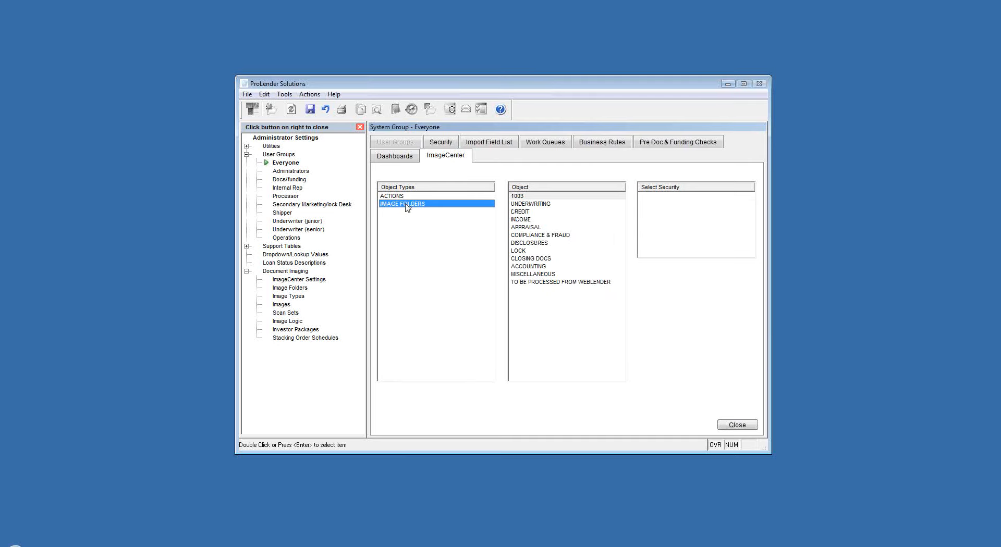